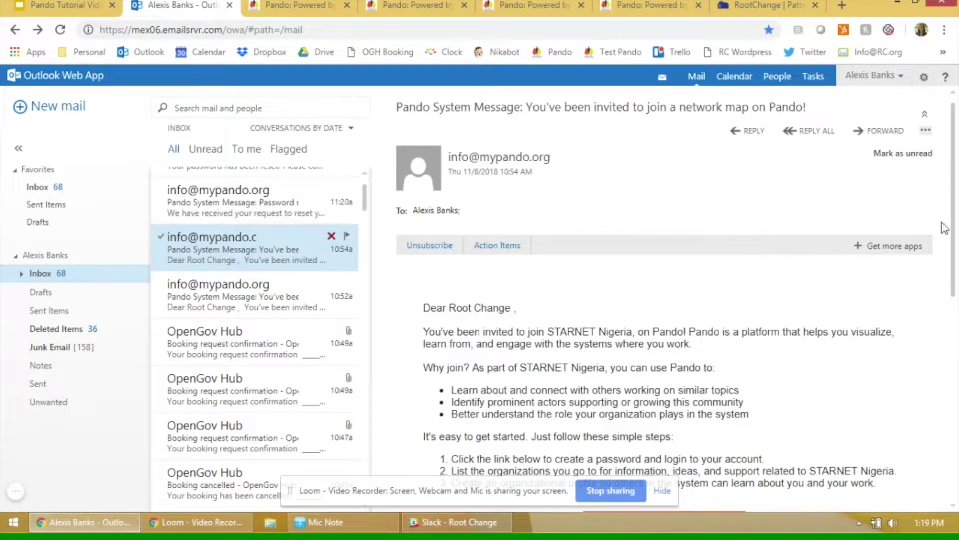
# Follow the invitation email's link to Create New Password and enter the new password.
pyautogui.moveTo(955, 234); pyautogui.dragTo(956, 326)
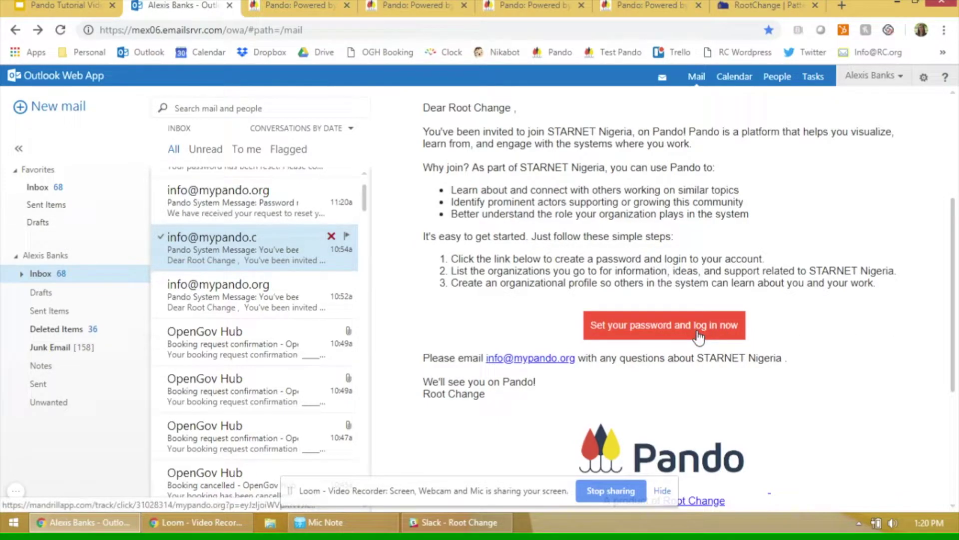
pyautogui.click(698, 333)
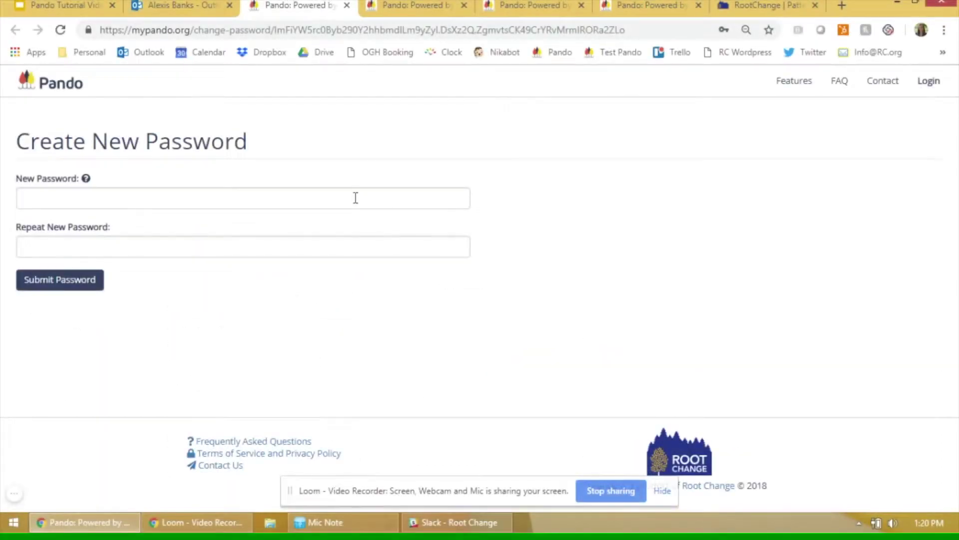
pyautogui.click(356, 197)
pyautogui.write('•••••••')
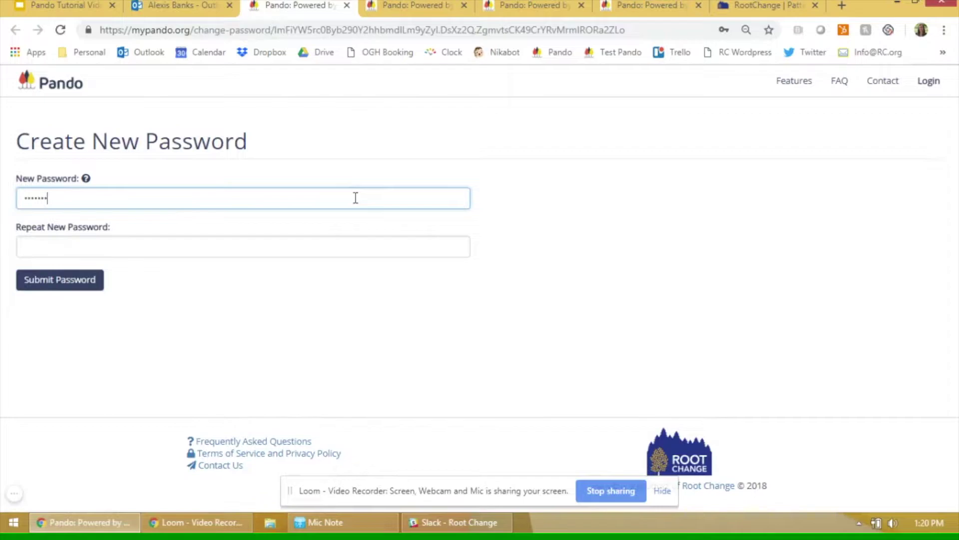
pyautogui.press('Tab')
pyautogui.write('•••••••')
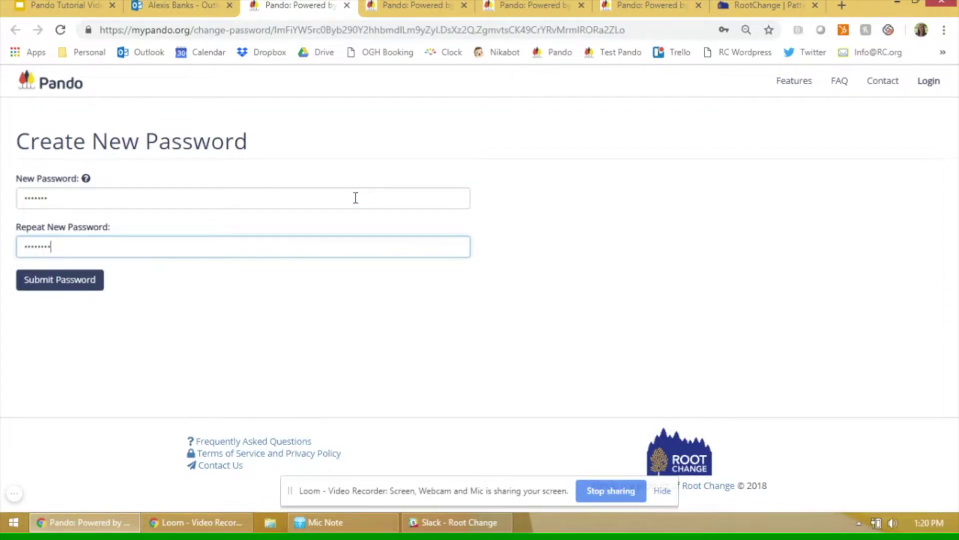
# Submit the new password, then fill the login form with the account e-mail and password.
pyautogui.click(75, 280)
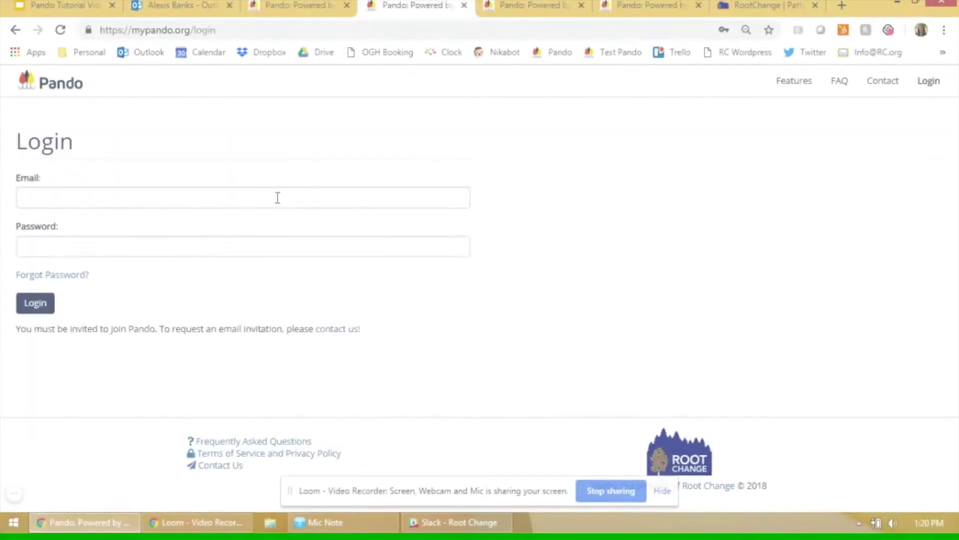
pyautogui.click(277, 197)
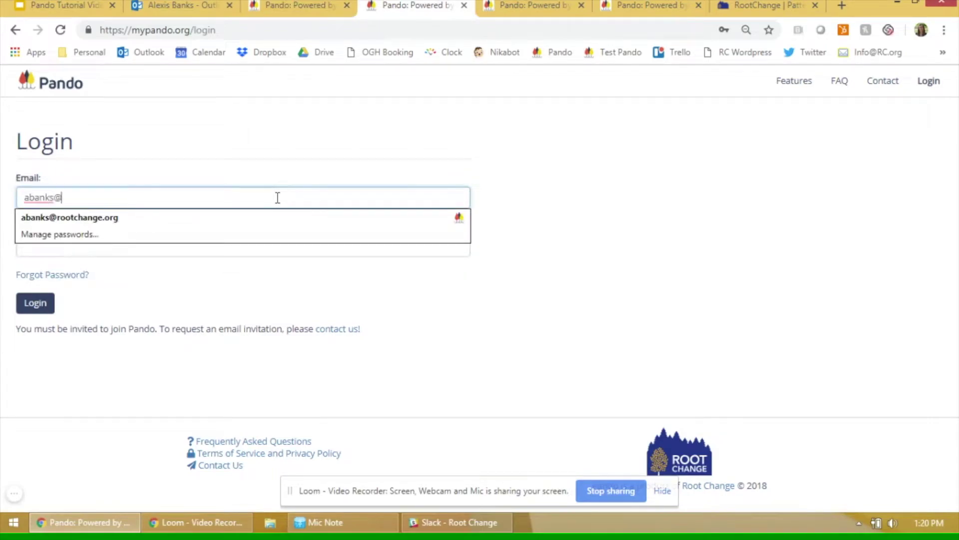
pyautogui.press('Tab')
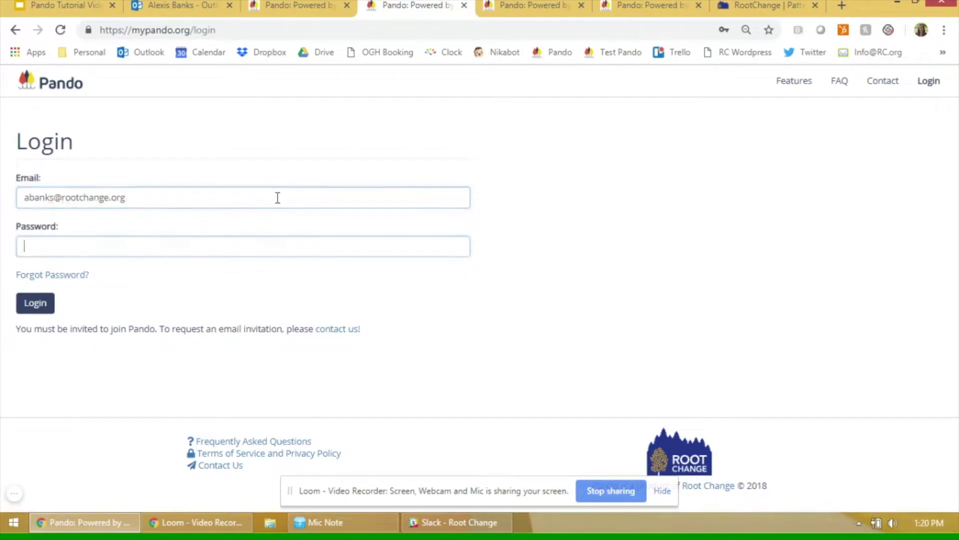
pyautogui.write('•••')
pyautogui.press('BackSpace')
pyautogui.press('BackSpace')
pyautogui.press('BackSpace')
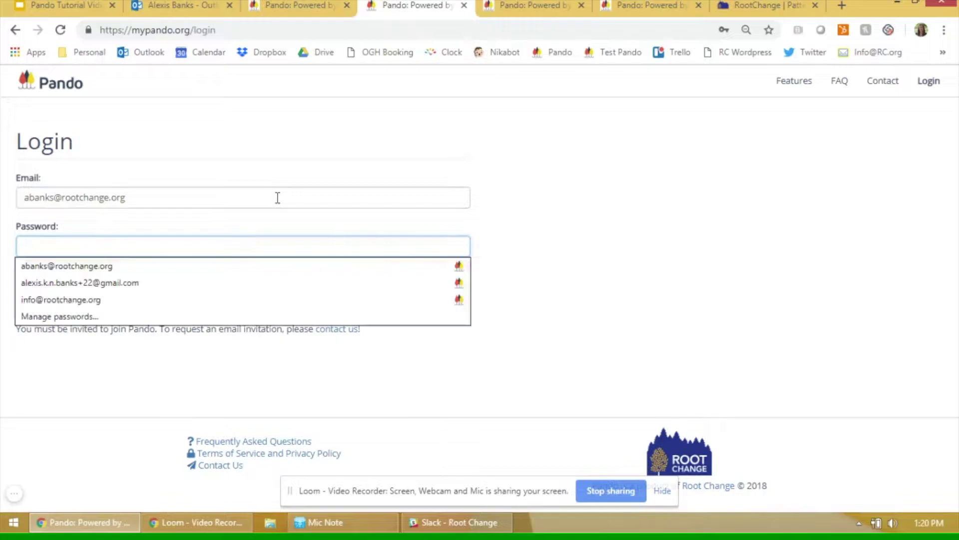
pyautogui.write('•••••••••')
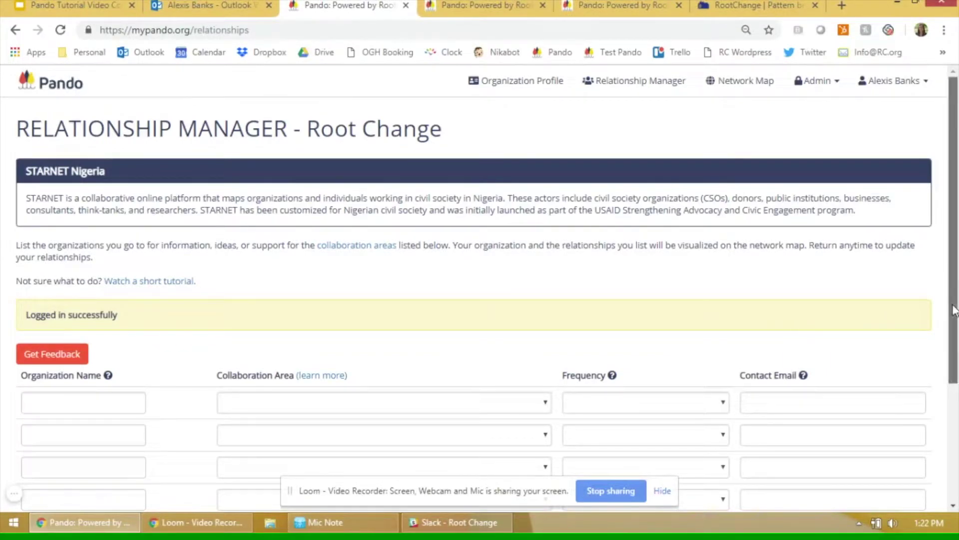
# Review the STARNET Nigeria Relationship Manager page and open the first row's collaboration areas.
pyautogui.moveTo(956, 332)
pyautogui.mouseDown()
pyautogui.moveTo(955, 361)
pyautogui.moveTo(956, 314)
pyautogui.mouseUp()
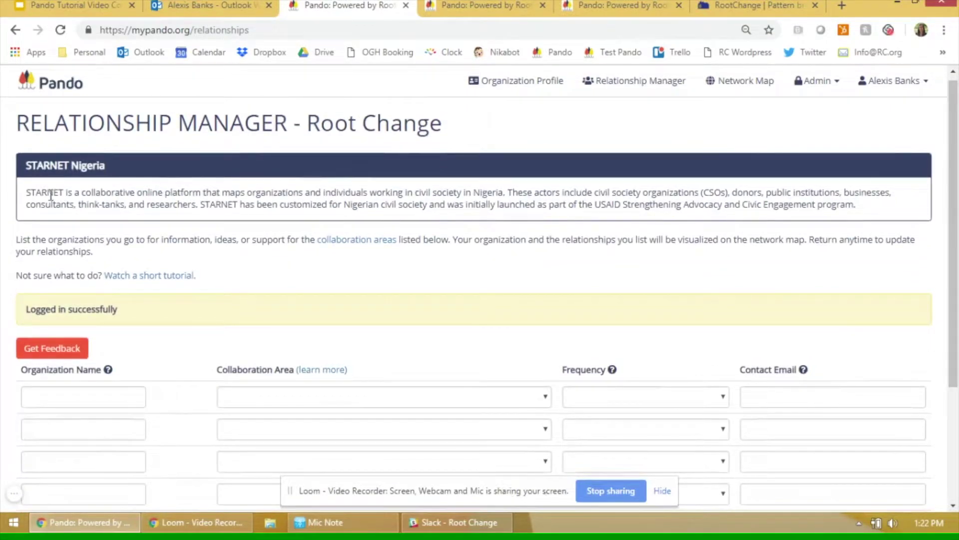
pyautogui.moveTo(26, 194); pyautogui.dragTo(73, 198)
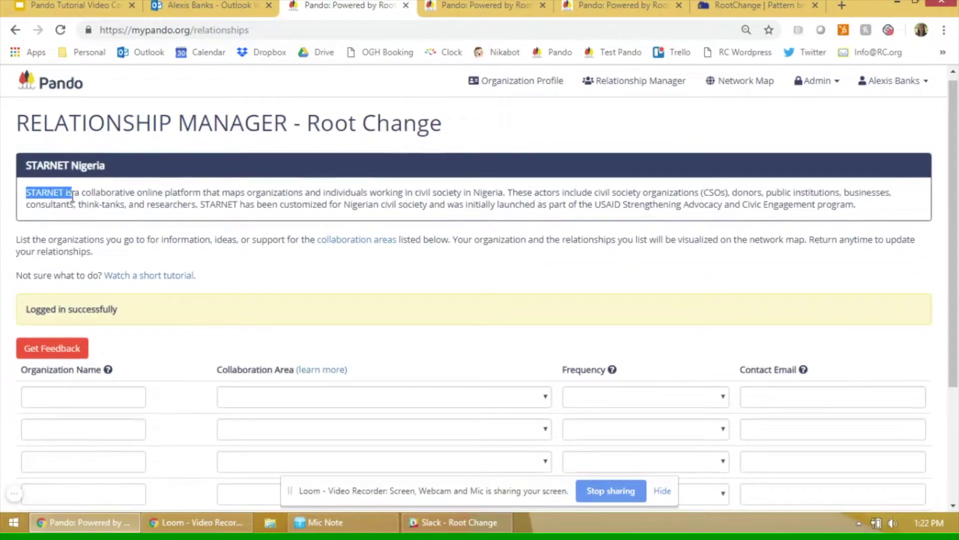
pyautogui.click(73, 197)
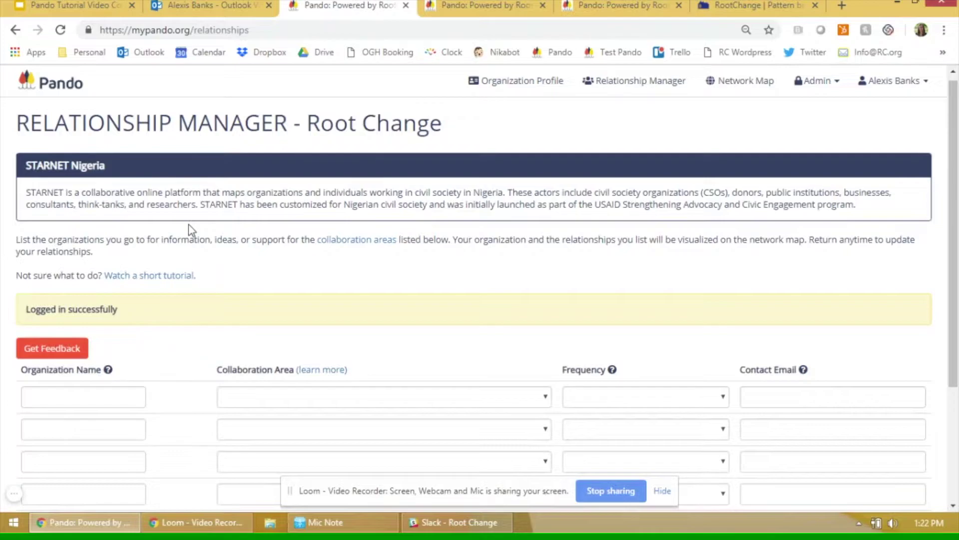
pyautogui.click(314, 398)
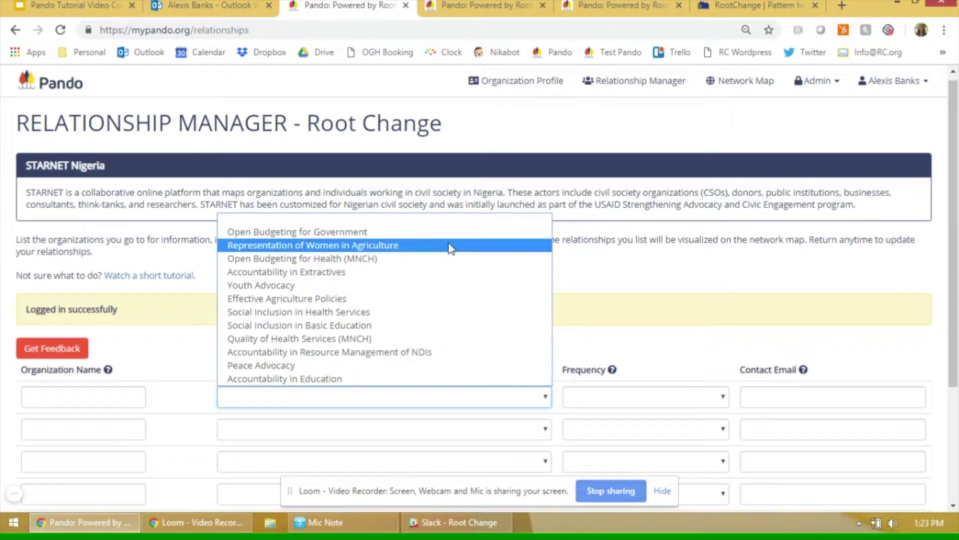
pyautogui.click(595, 280)
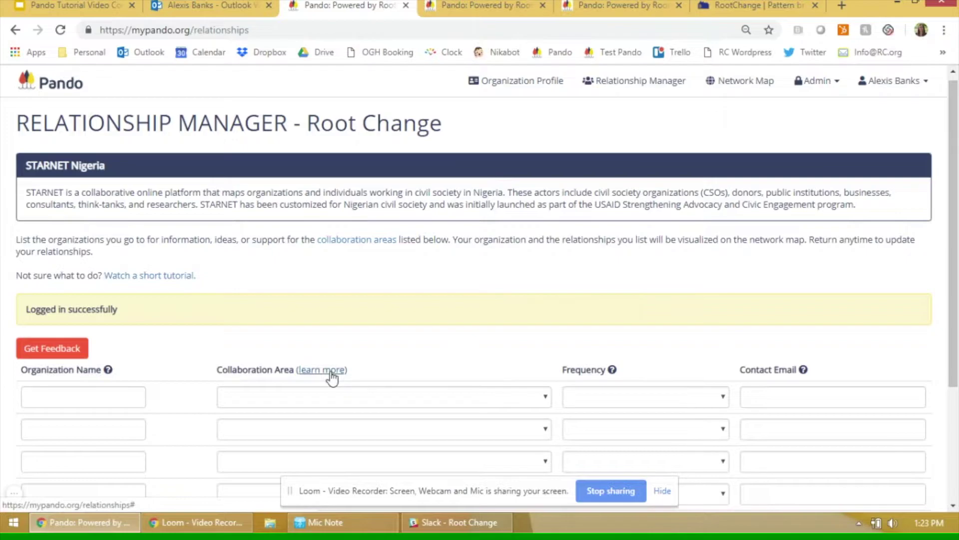
pyautogui.click(331, 373)
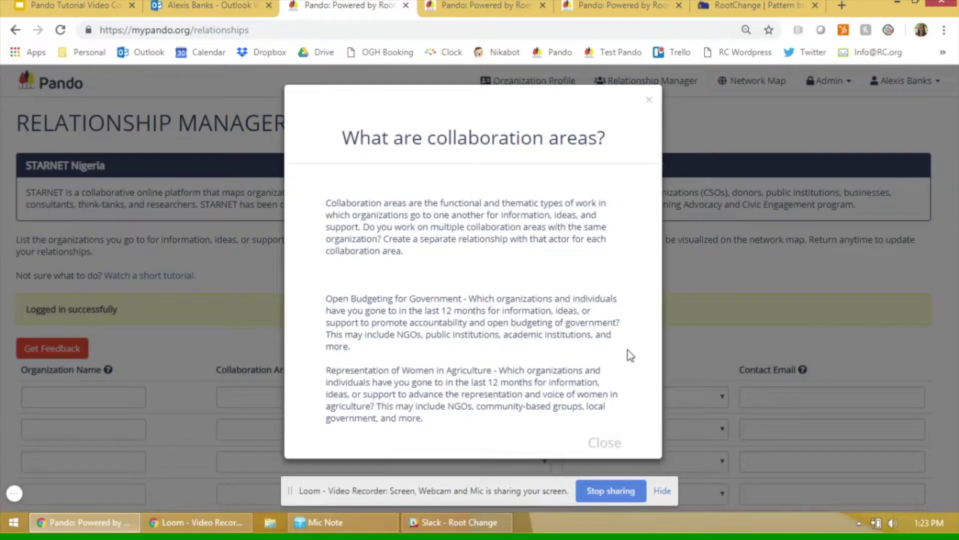
pyautogui.click(651, 99)
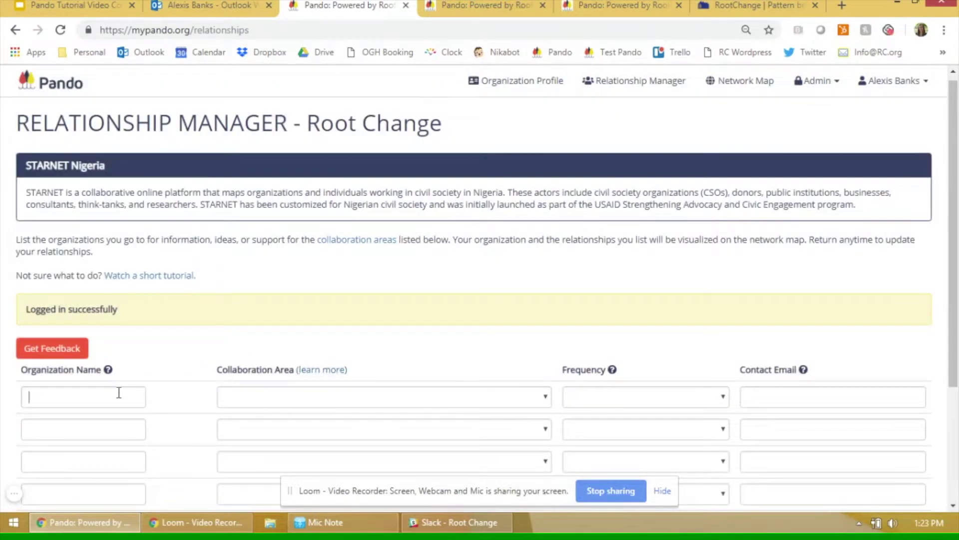
# Search 'cisla' and pick CISLAC as the first row's organization.
pyautogui.click(118, 392)
pyautogui.write('cis')
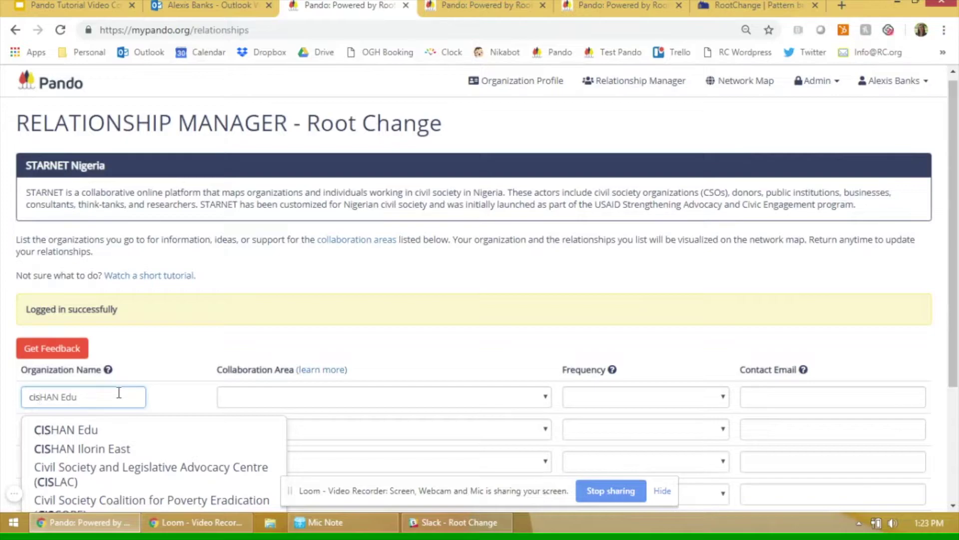
pyautogui.write('la')
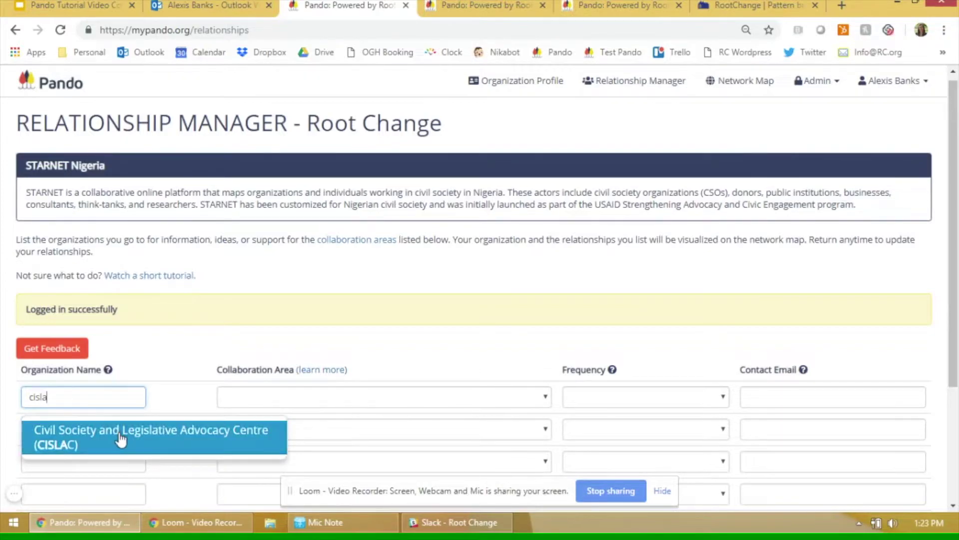
pyautogui.click(121, 434)
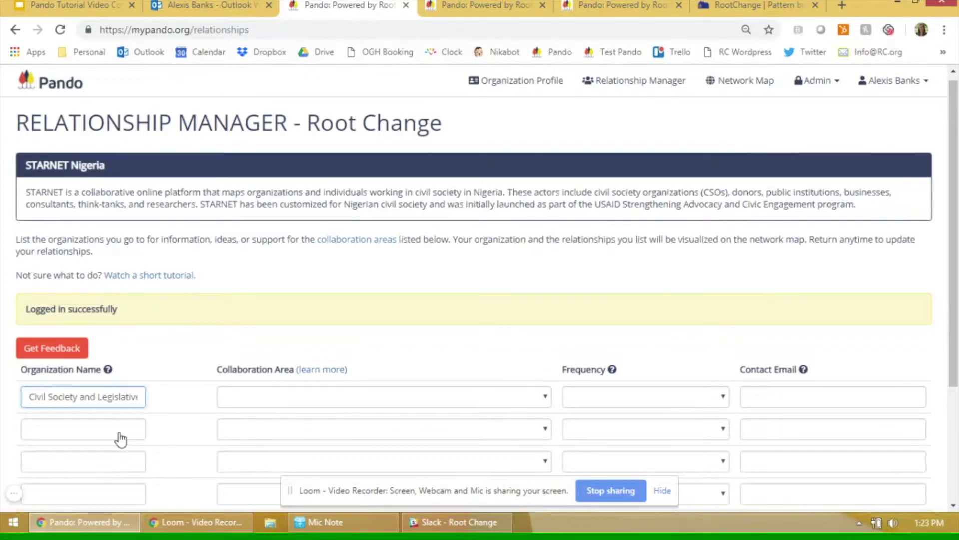
pyautogui.click(183, 404)
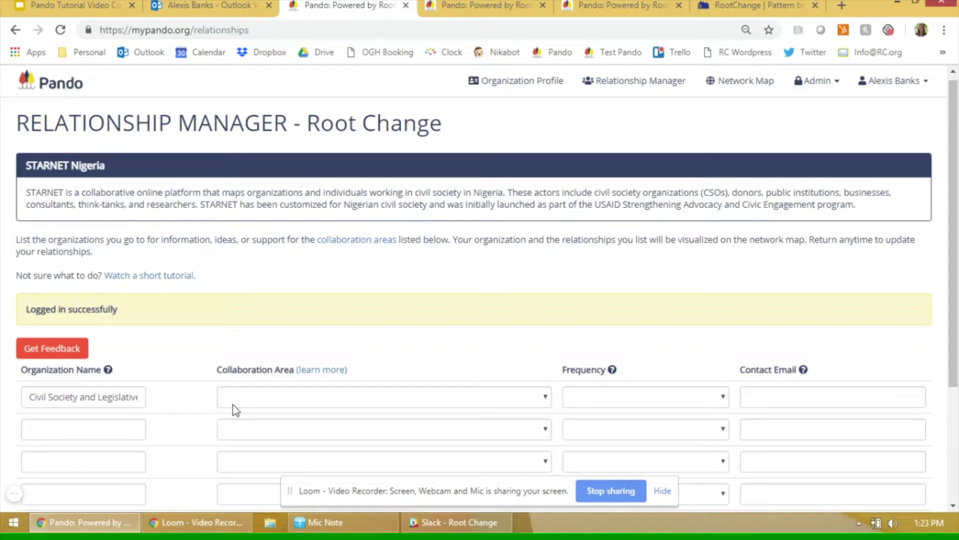
# Set the first row's collaboration area to Accountability in Extractives and frequency to Often.
pyautogui.click(257, 403)
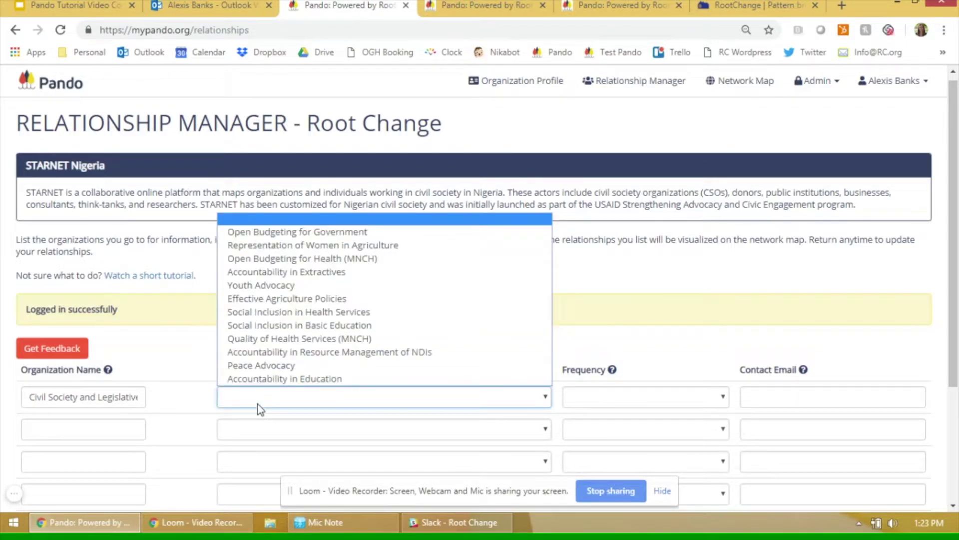
pyautogui.click(348, 273)
pyautogui.click(438, 325)
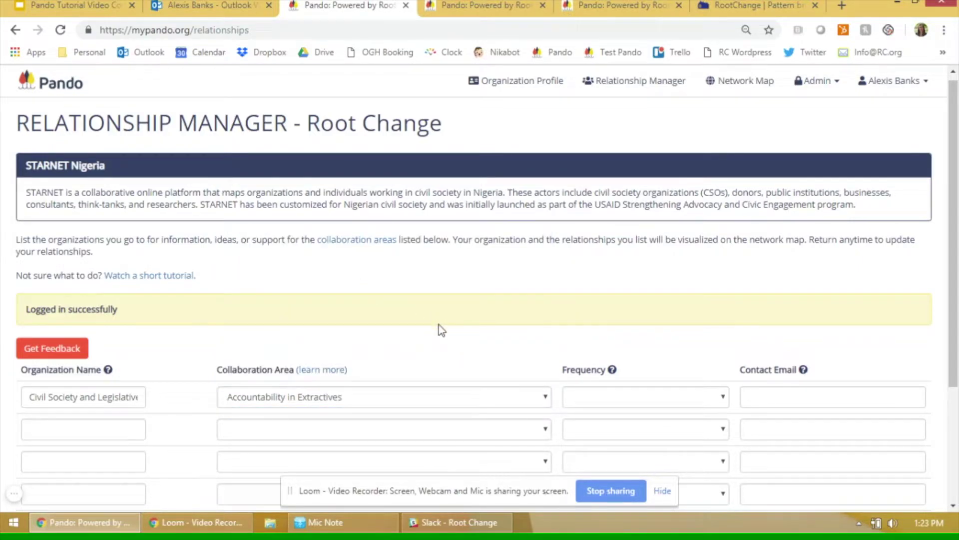
pyautogui.click(610, 402)
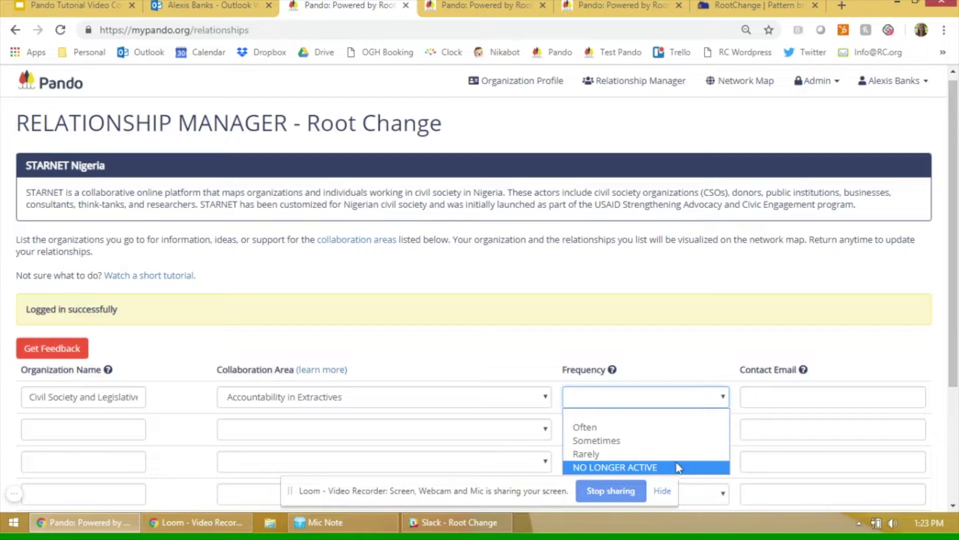
pyautogui.click(667, 431)
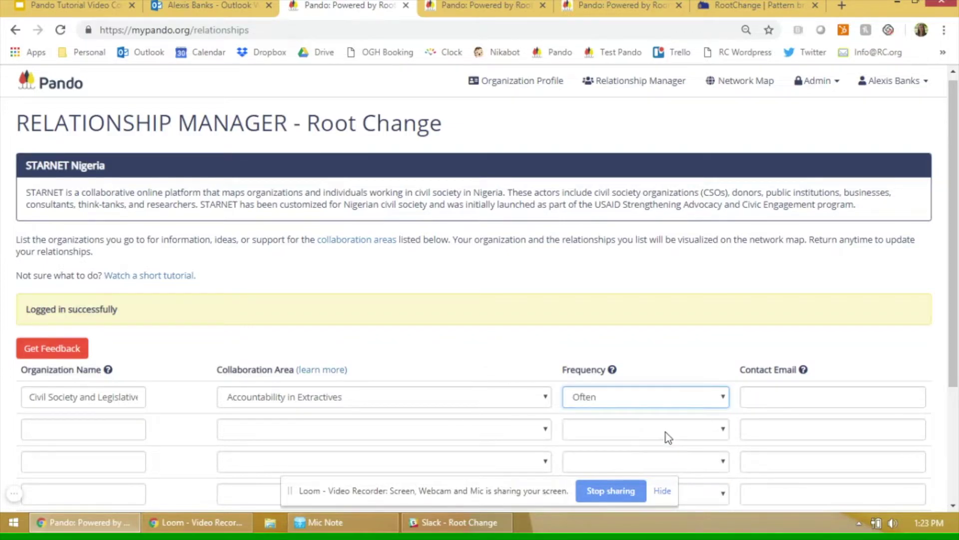
# Enter the partner organization's contact e-mail in the first row.
pyautogui.click(767, 396)
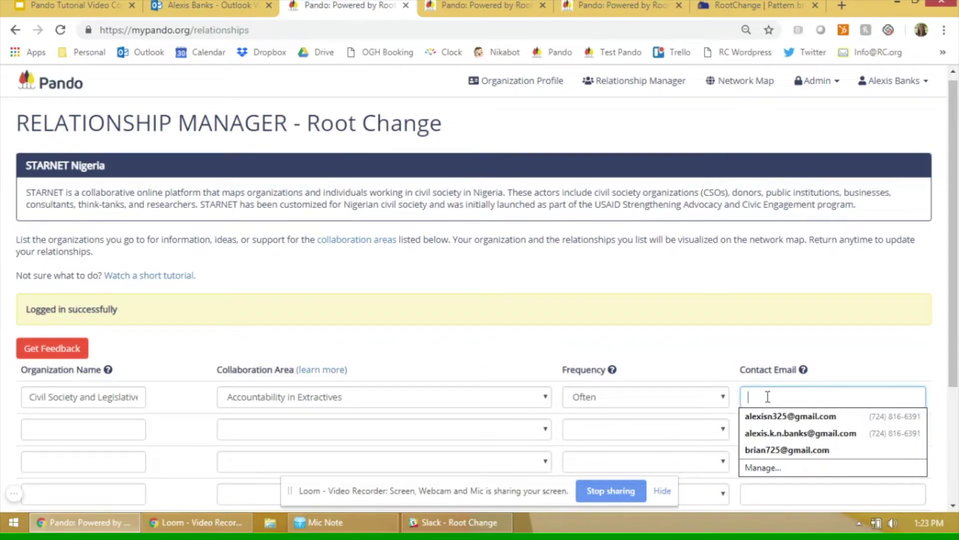
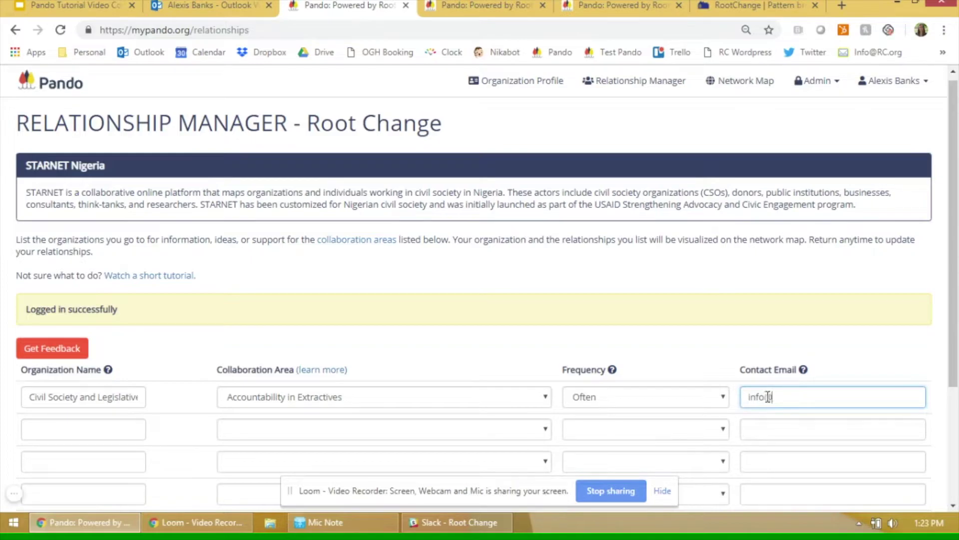
pyautogui.click(852, 372)
pyautogui.moveTo(805, 372)
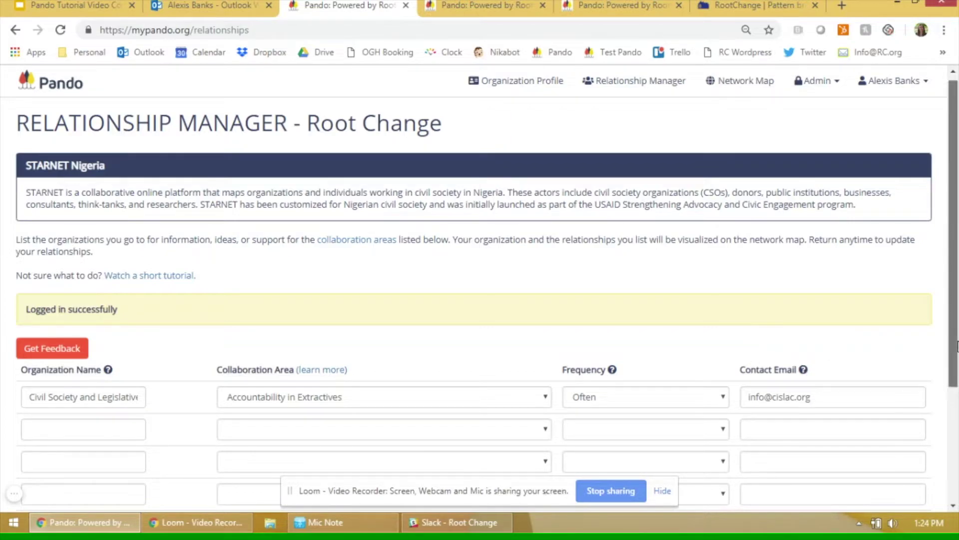
pyautogui.scroll(-3, 957, 345)
# Add a sixth and seventh relationship row and submit the list.
pyautogui.click(51, 401)
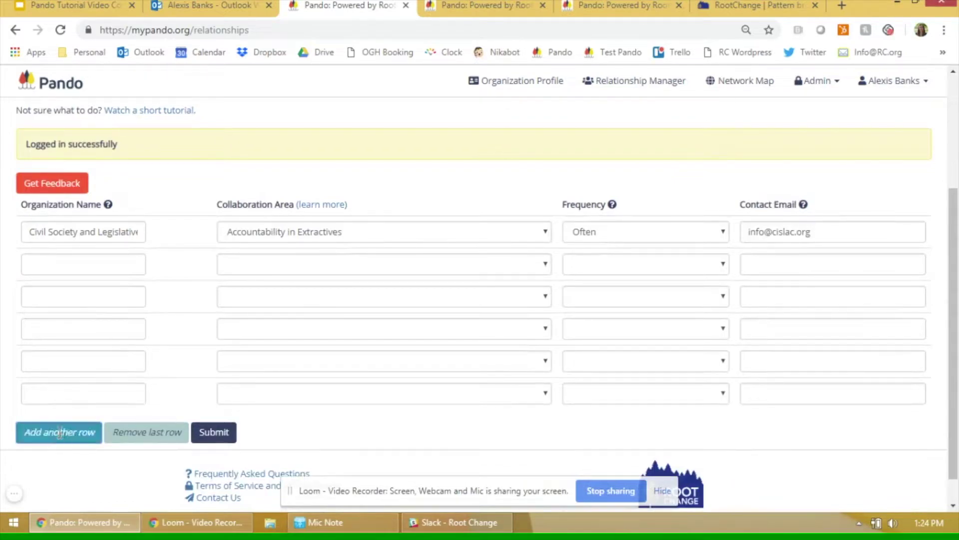
pyautogui.click(59, 432)
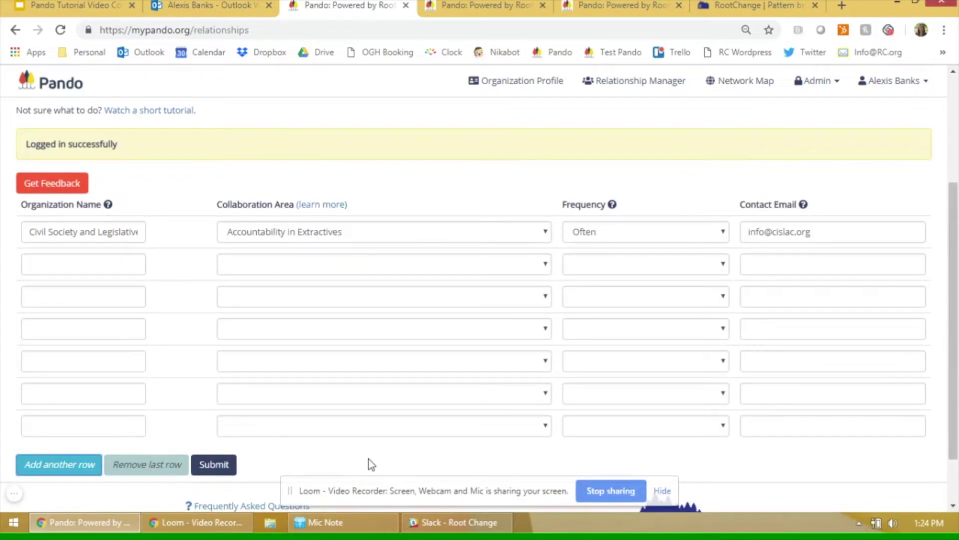
pyautogui.click(213, 470)
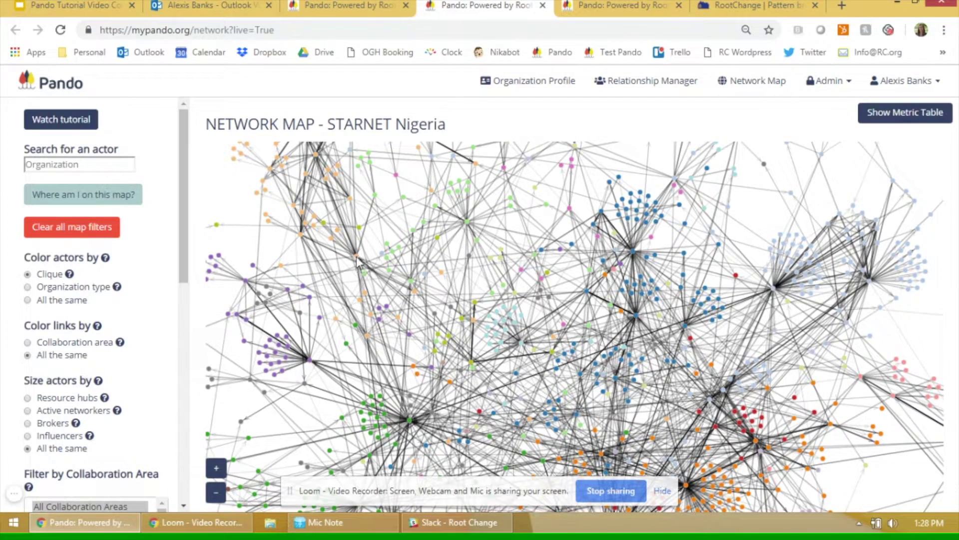
# Select the HERFON node on the network map to show its details and links.
pyautogui.moveTo(359, 260)
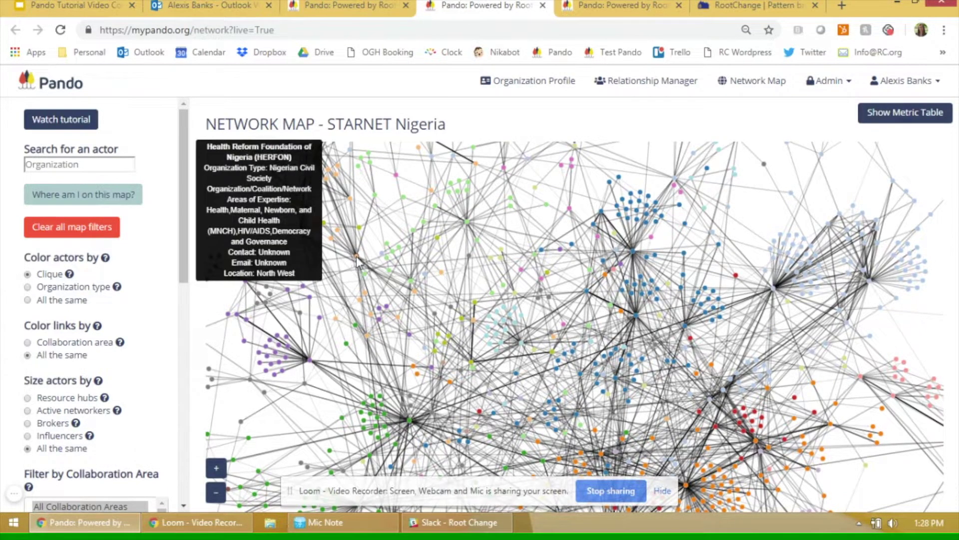
pyautogui.click(357, 260)
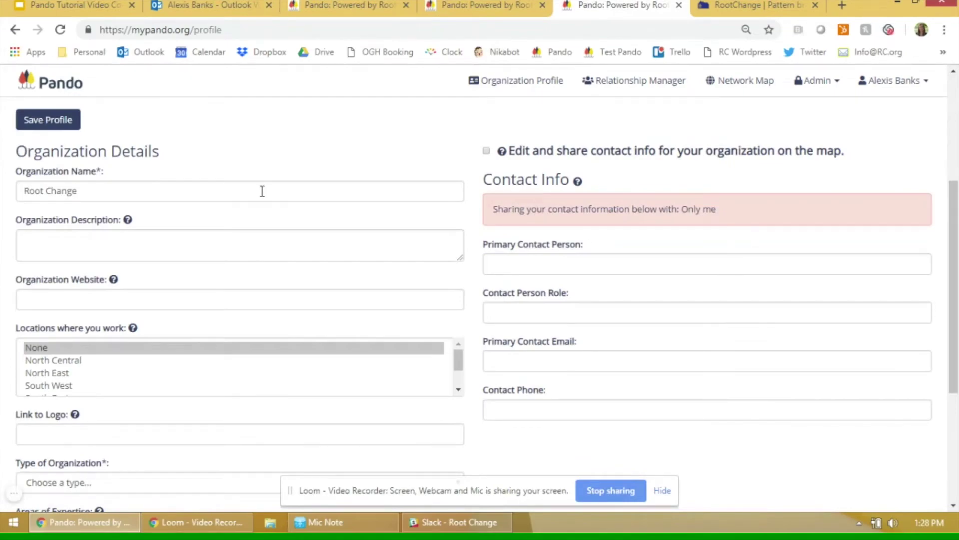
pyautogui.click(262, 191)
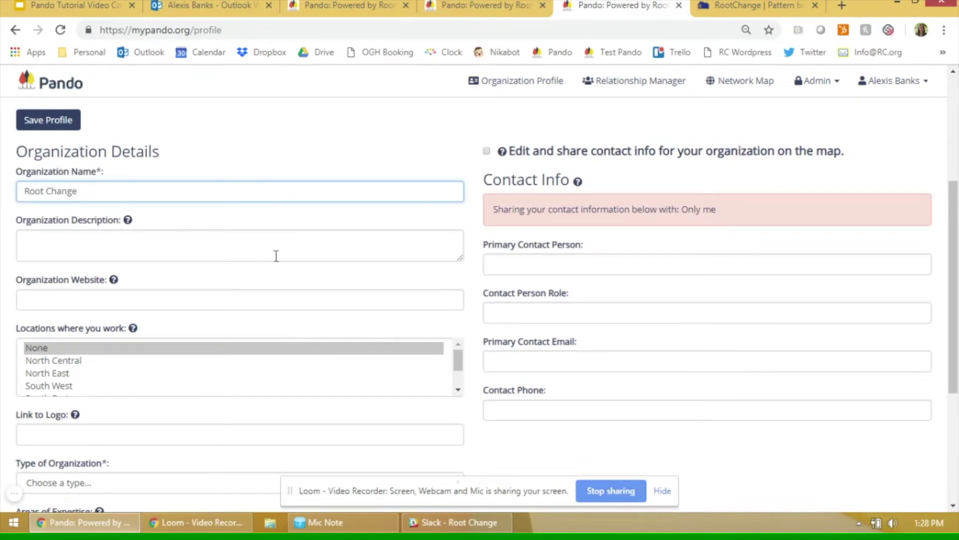
pyautogui.click(256, 247)
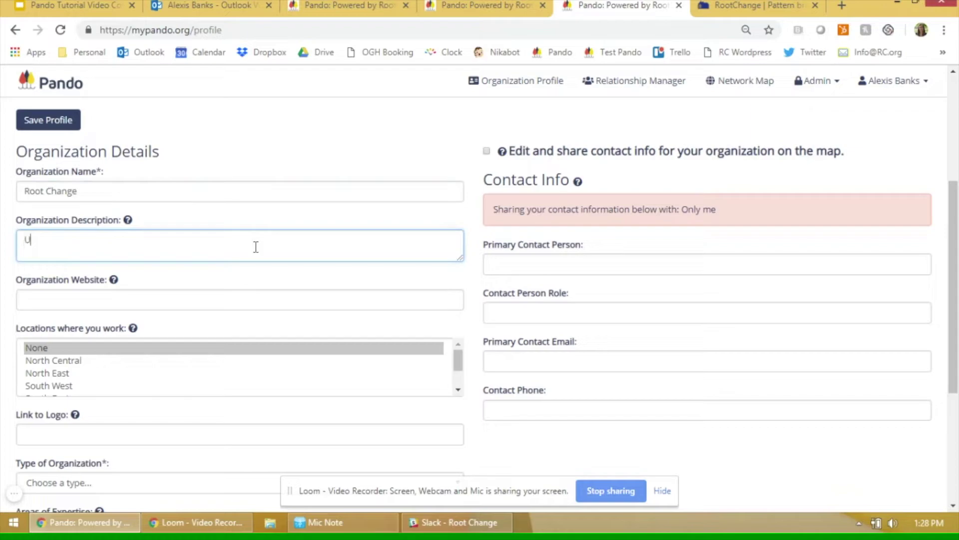
pyautogui.write('U.S.based organizatin')
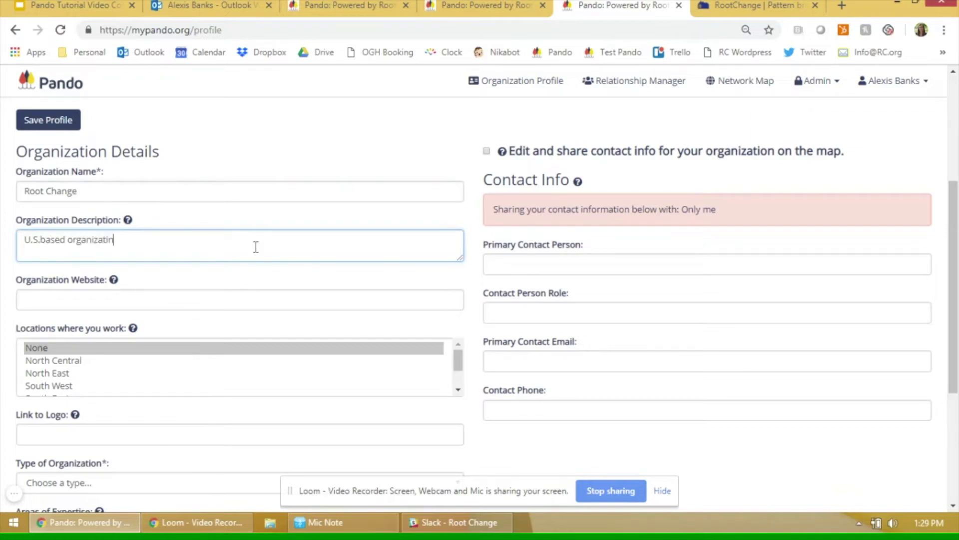
pyautogui.click(168, 305)
pyautogui.write('htt')
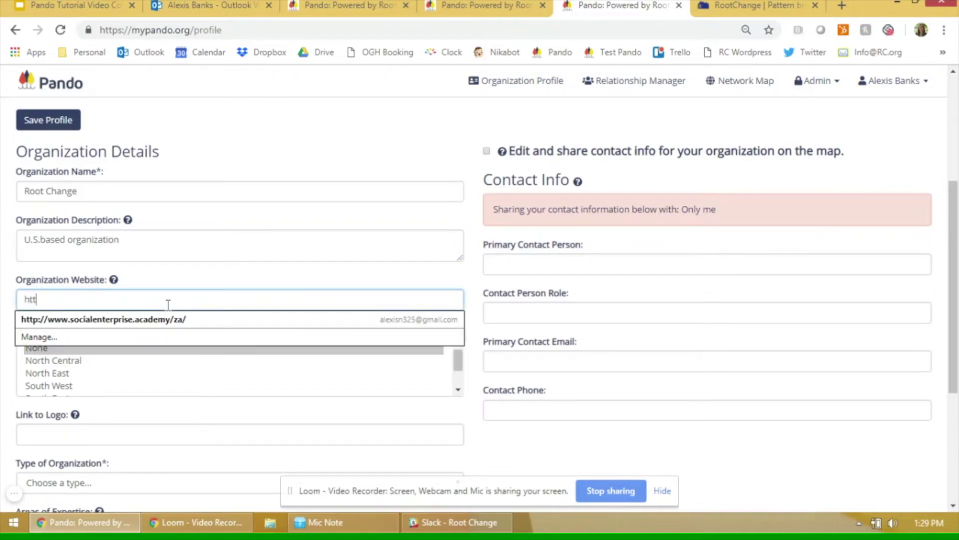
pyautogui.write('p://rootchange.org')
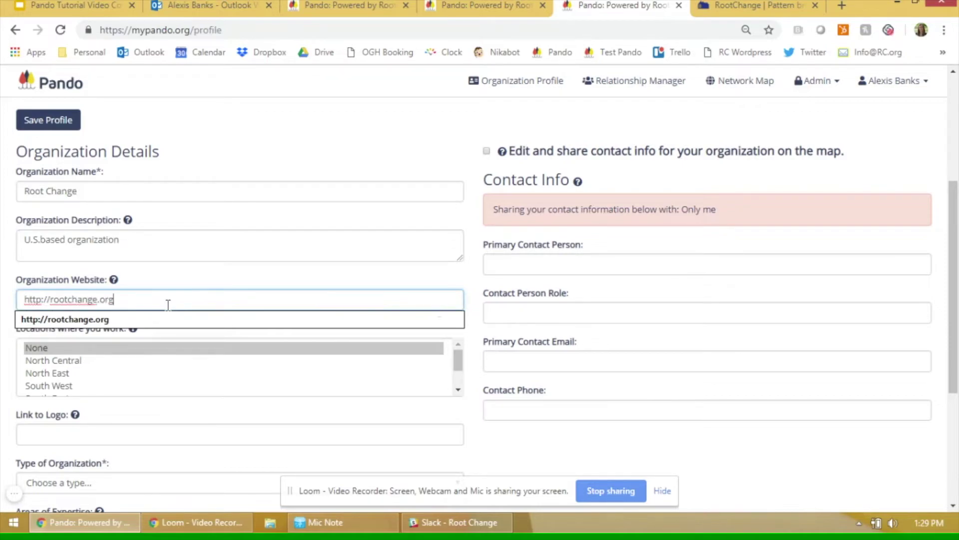
pyautogui.click(187, 282)
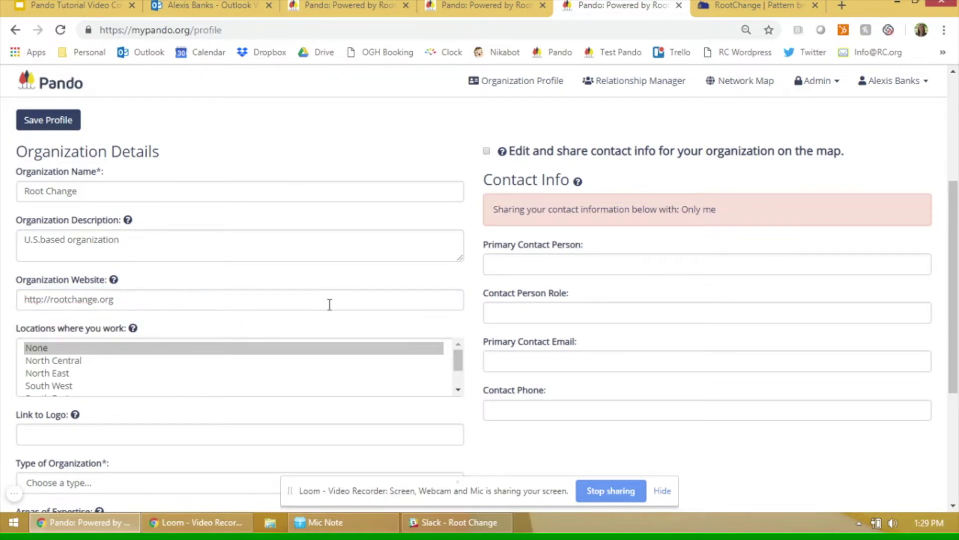
# Choose North Central, South West and South South as locations, then fetch the logo link.
pyautogui.click(53, 360)
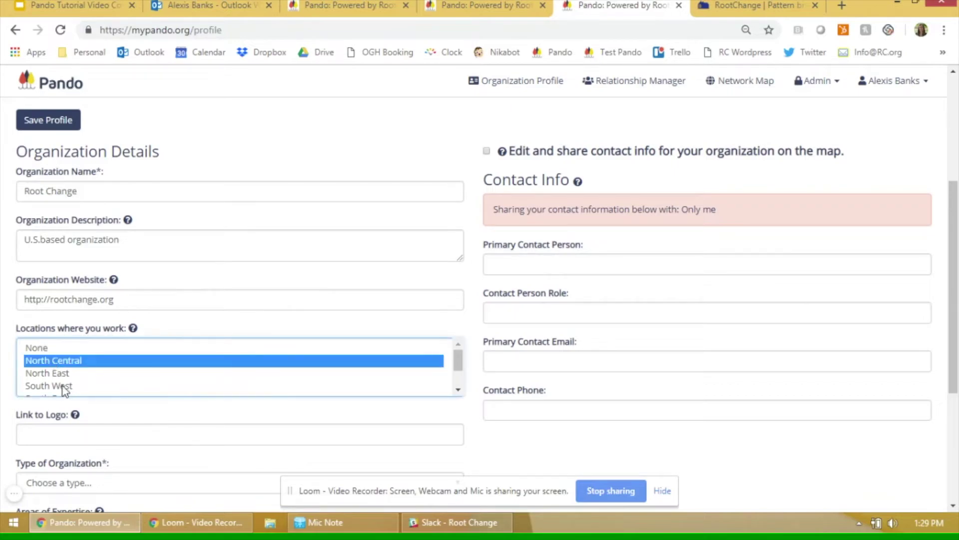
pyautogui.keyDown('ctrl'); pyautogui.click(62, 386); pyautogui.keyUp('ctrl')
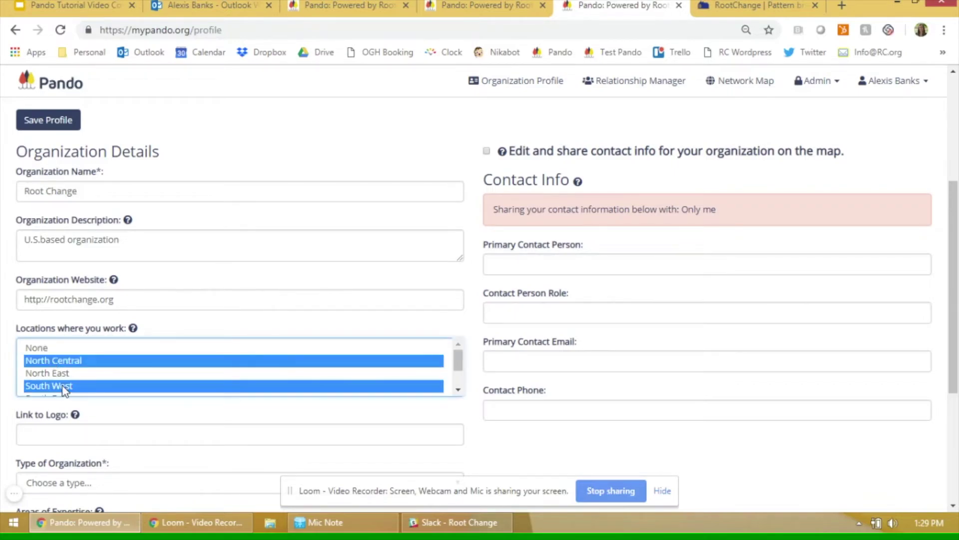
pyautogui.click(458, 389)
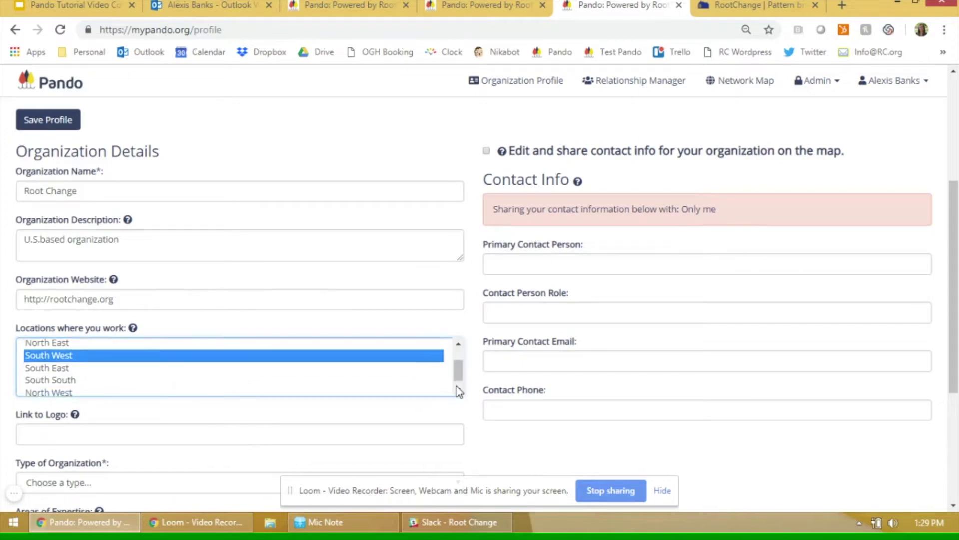
pyautogui.keyDown('ctrl'); pyautogui.click(56, 375); pyautogui.keyUp('ctrl')
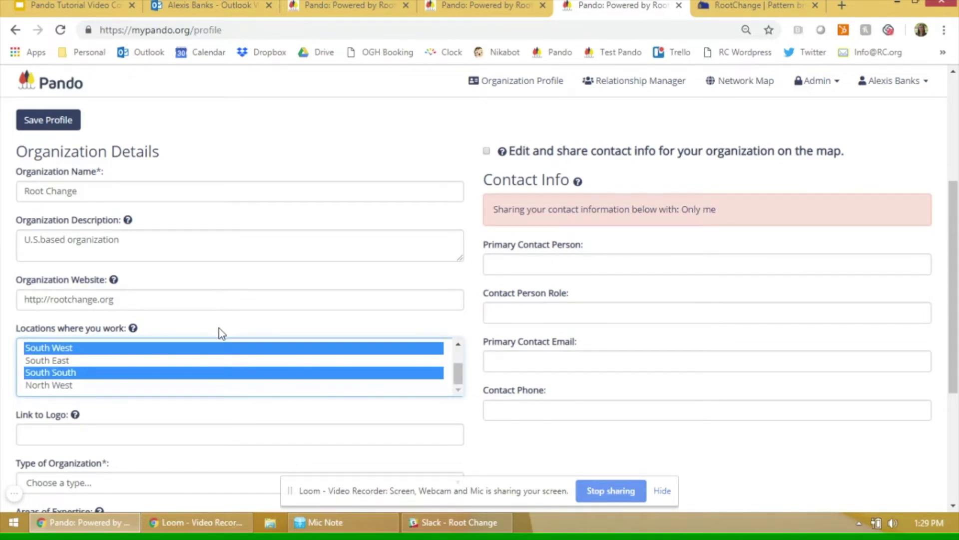
pyautogui.keyDown('ctrl'); pyautogui.click(65, 370); pyautogui.keyUp('ctrl')
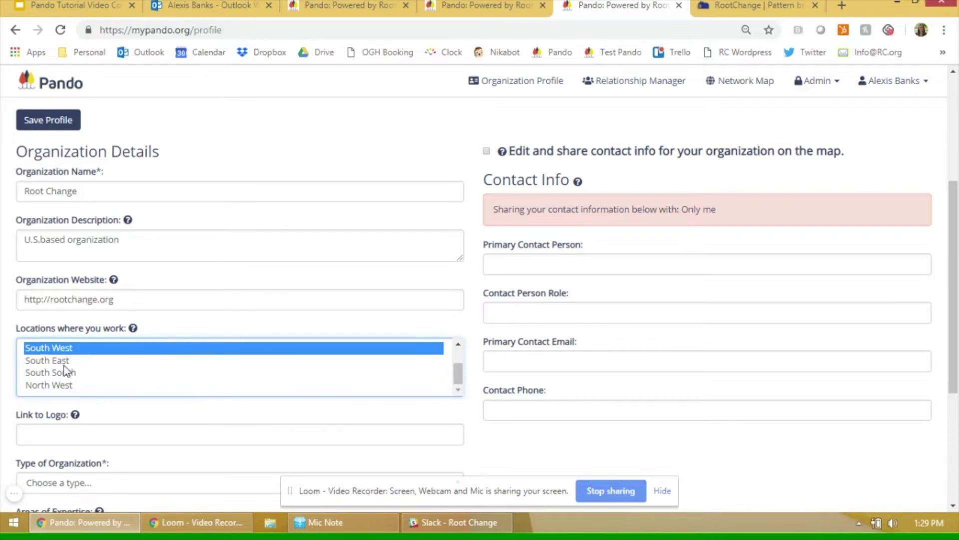
pyautogui.keyDown('ctrl'); pyautogui.click(56, 376); pyautogui.keyUp('ctrl')
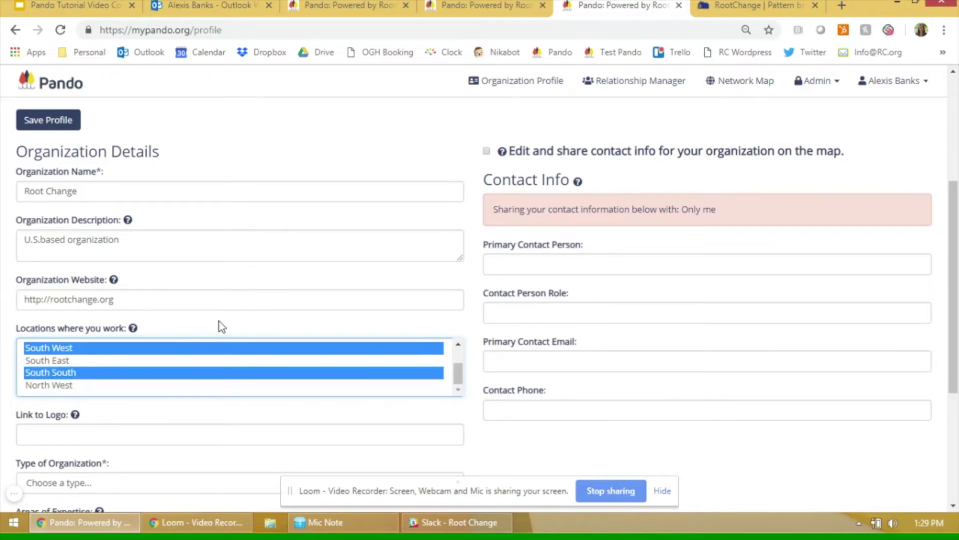
pyautogui.click(193, 431)
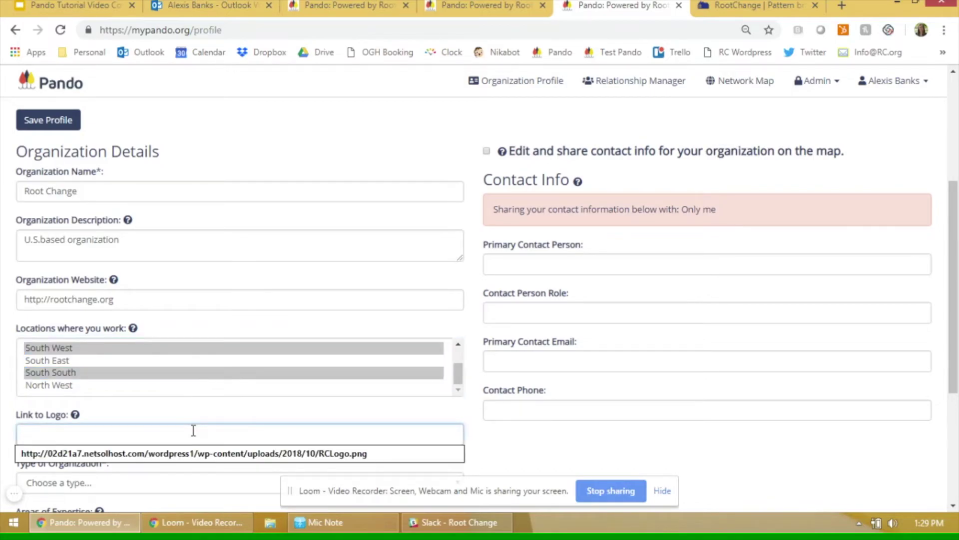
pyautogui.click(709, 6)
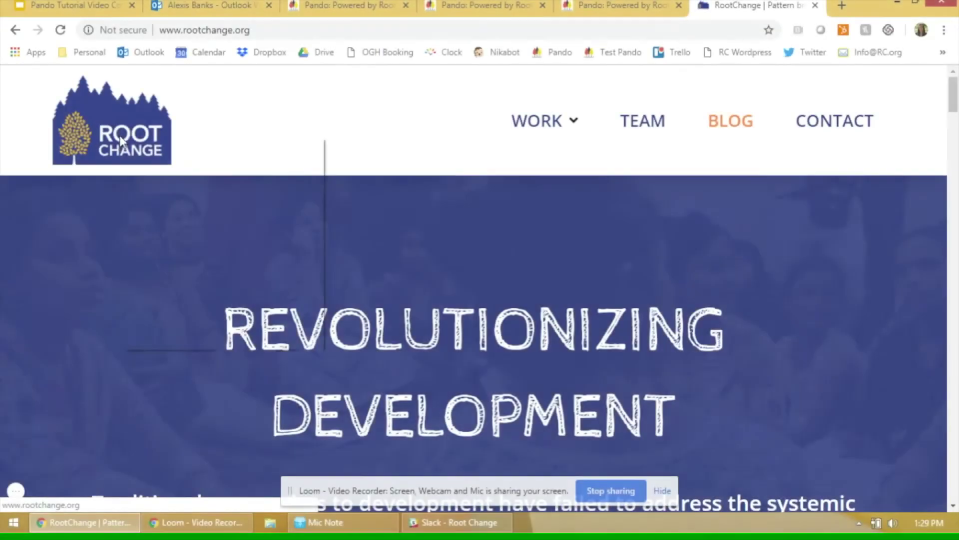
# Open the Root Change logo image and paste its RCLogo.png address into Link to Logo.
pyautogui.rightClick(121, 141)
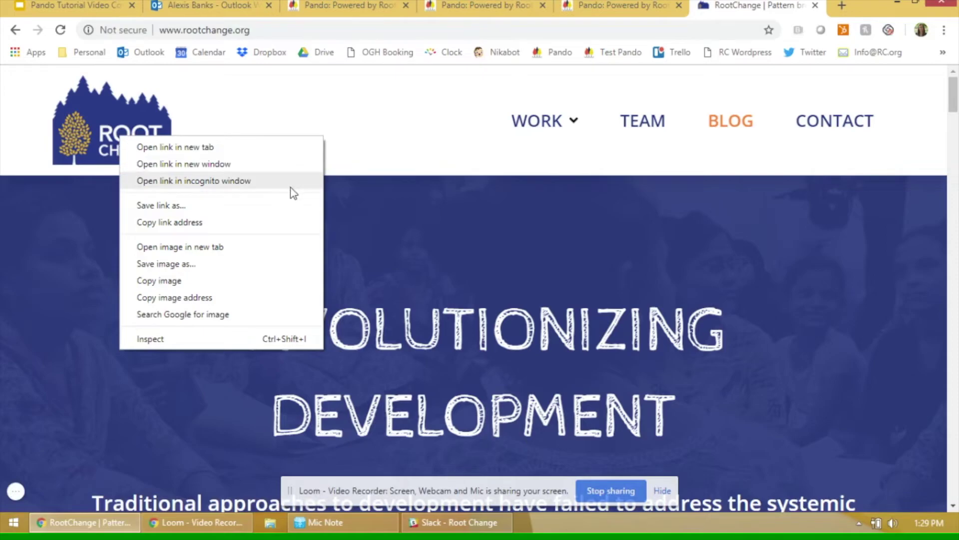
pyautogui.click(255, 250)
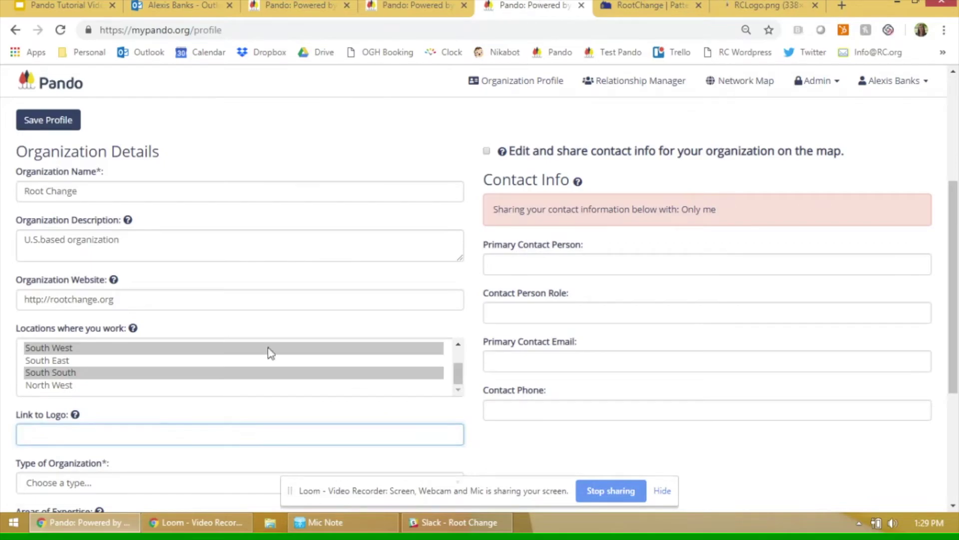
pyautogui.write('http://02d21a7.netsolhost.com/wordpress1/wp-content/uploads/2018/10/RCLogo.png')
# Set the organization type to International Civil Society Organization/Coalition/Network.
pyautogui.click(584, 435)
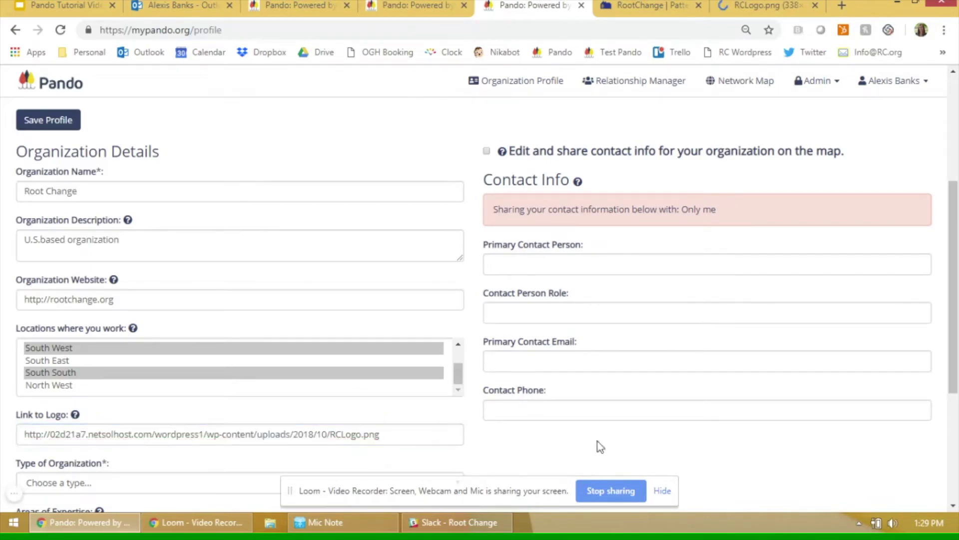
pyautogui.moveTo(955, 334); pyautogui.dragTo(955, 399)
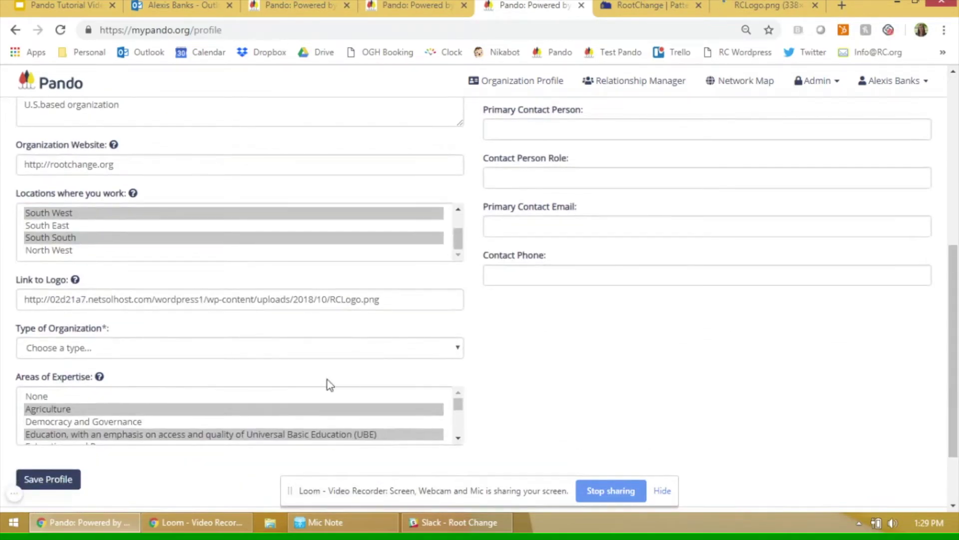
pyautogui.click(258, 348)
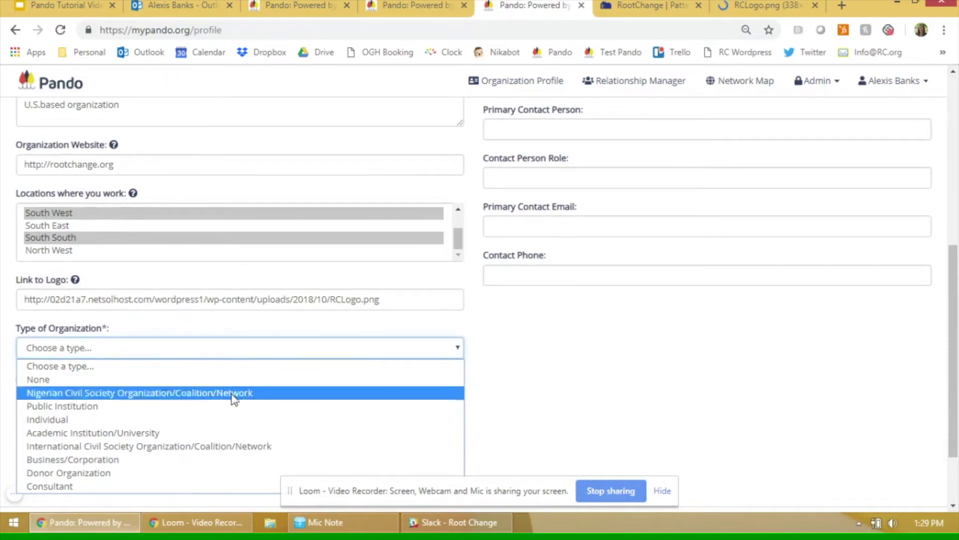
pyautogui.click(227, 447)
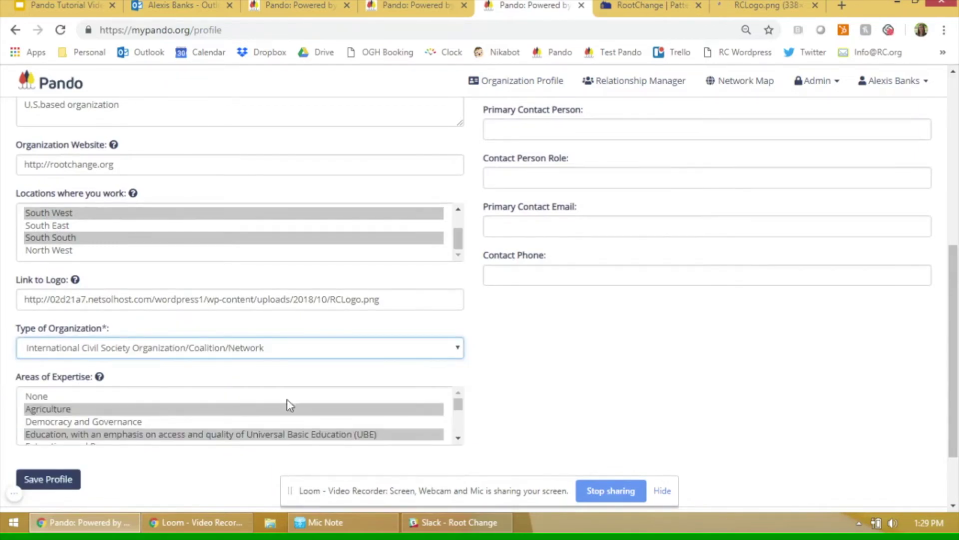
# Pick areas of expertise, ending with Sanitation and Health selected.
pyautogui.click(457, 438)
pyautogui.click(458, 440)
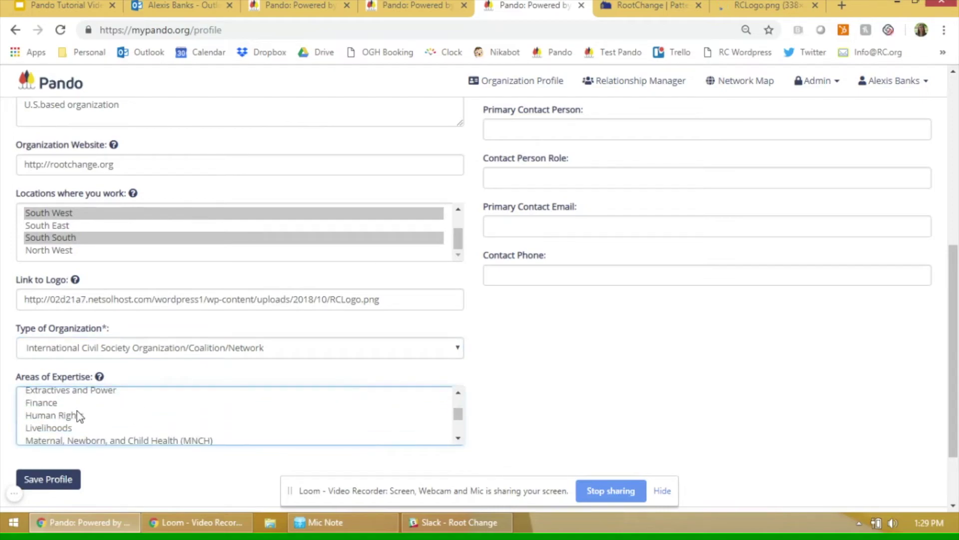
pyautogui.click(136, 415)
pyautogui.keyDown('ctrl'); pyautogui.click(128, 442); pyautogui.keyUp('ctrl')
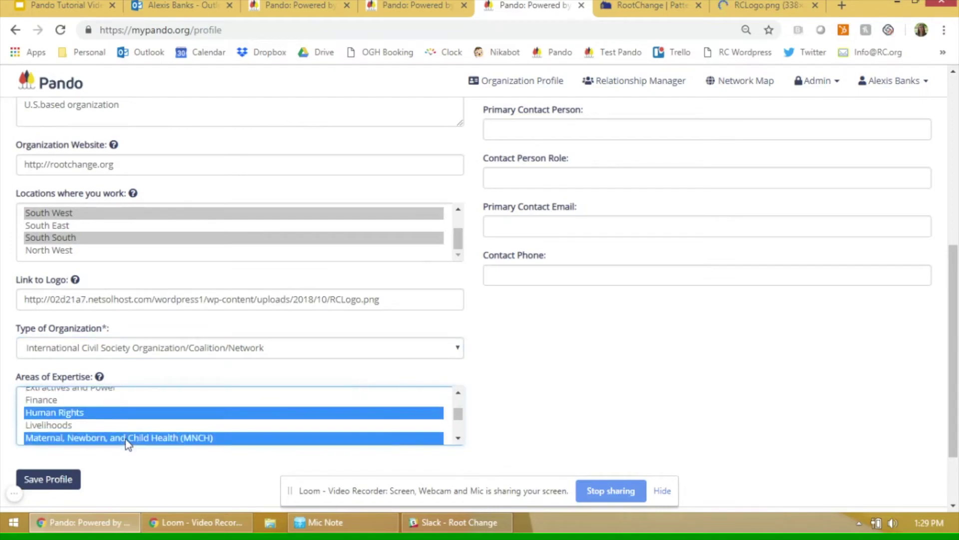
pyautogui.click(457, 438)
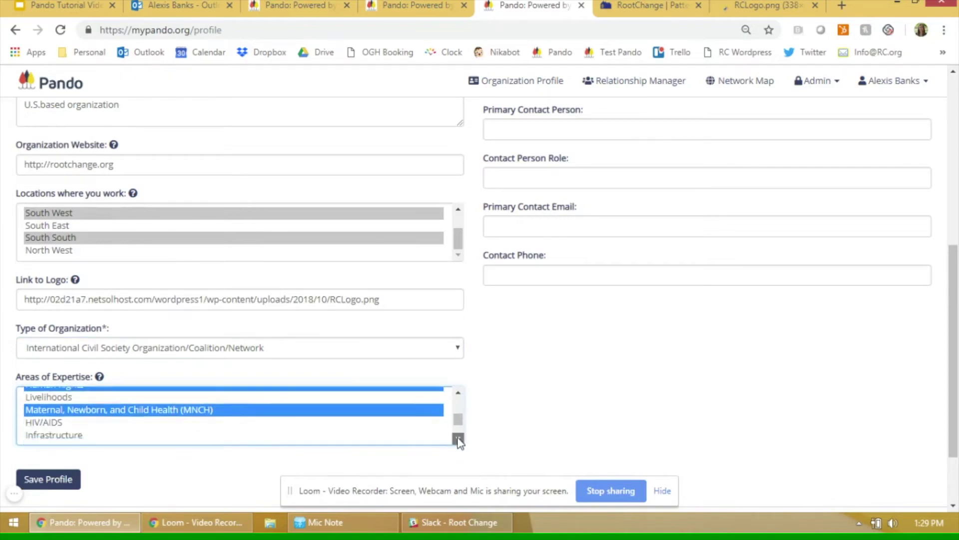
pyautogui.click(459, 440)
pyautogui.keyDown('ctrl'); pyautogui.click(65, 421); pyautogui.keyUp('ctrl')
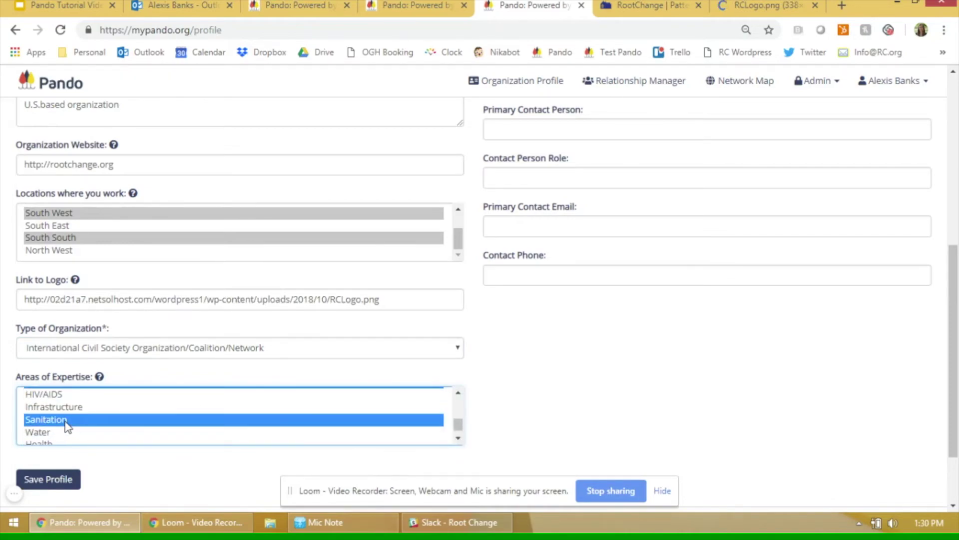
pyautogui.click(457, 439)
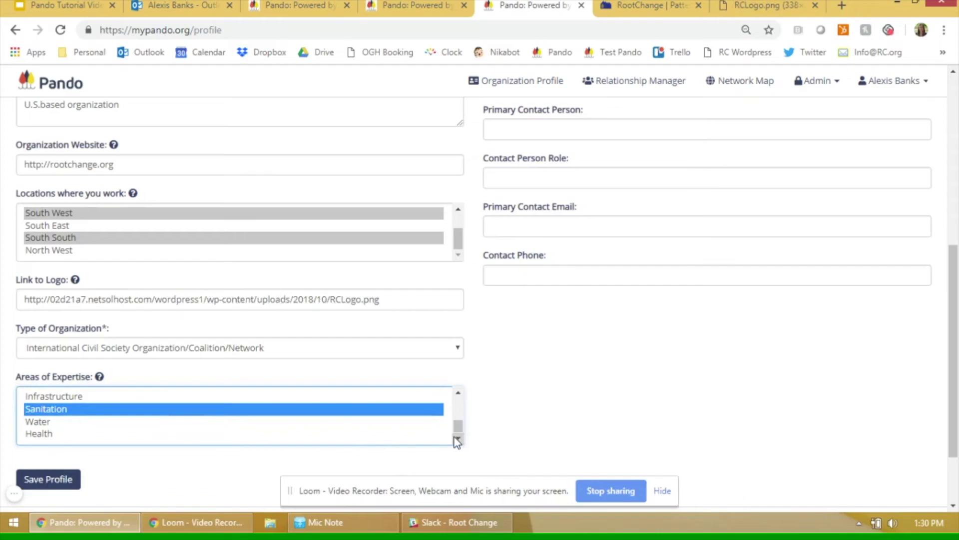
pyautogui.keyDown('ctrl'); pyautogui.click(42, 435); pyautogui.keyUp('ctrl')
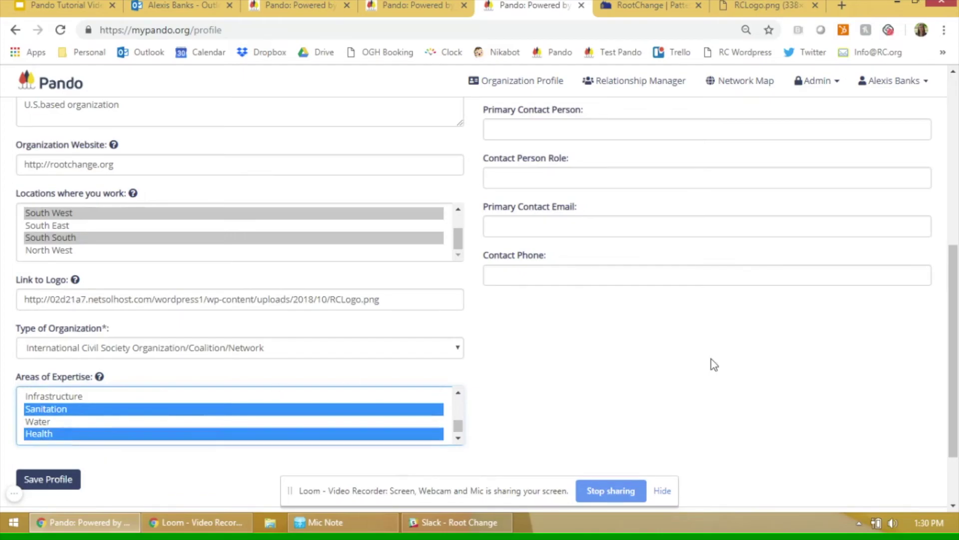
pyautogui.click(765, 355)
pyautogui.moveTo(955, 323); pyautogui.dragTo(955, 316)
# Share the contact info with everyone on the map and enter the primary contact person's full name.
pyautogui.scroll(3, 956, 316)
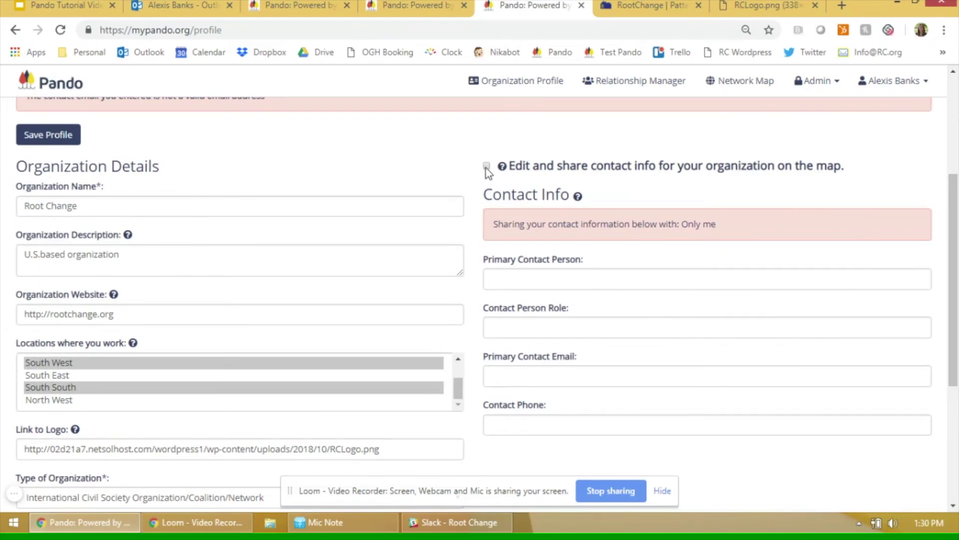
pyautogui.click(486, 167)
pyautogui.click(603, 276)
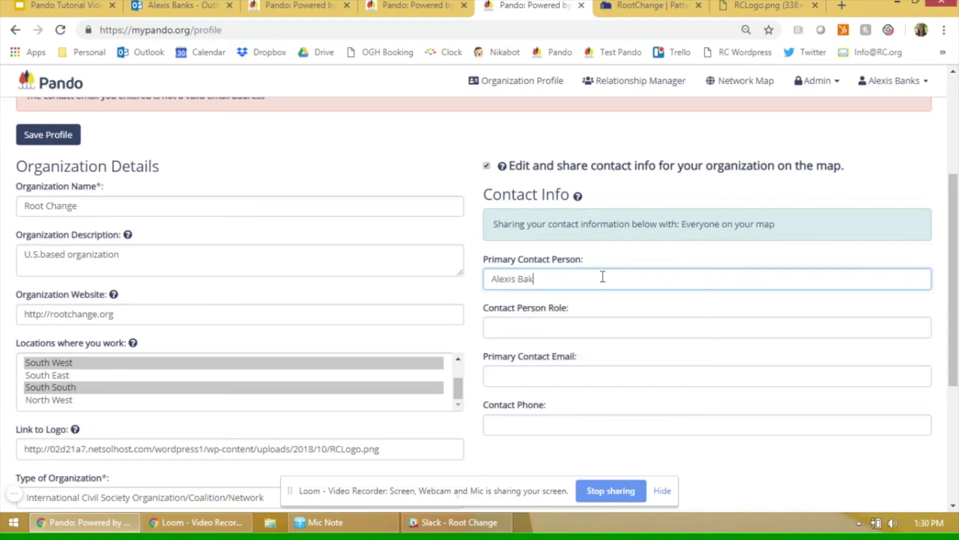
# Set the contact role to Technical Officer, fill in the contact's email, and save the profile.
pyautogui.press('Tab')
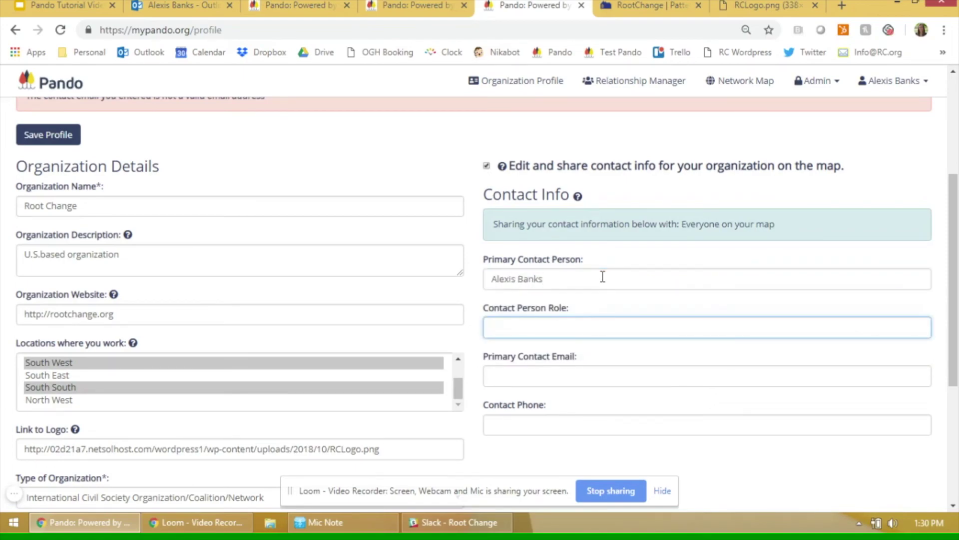
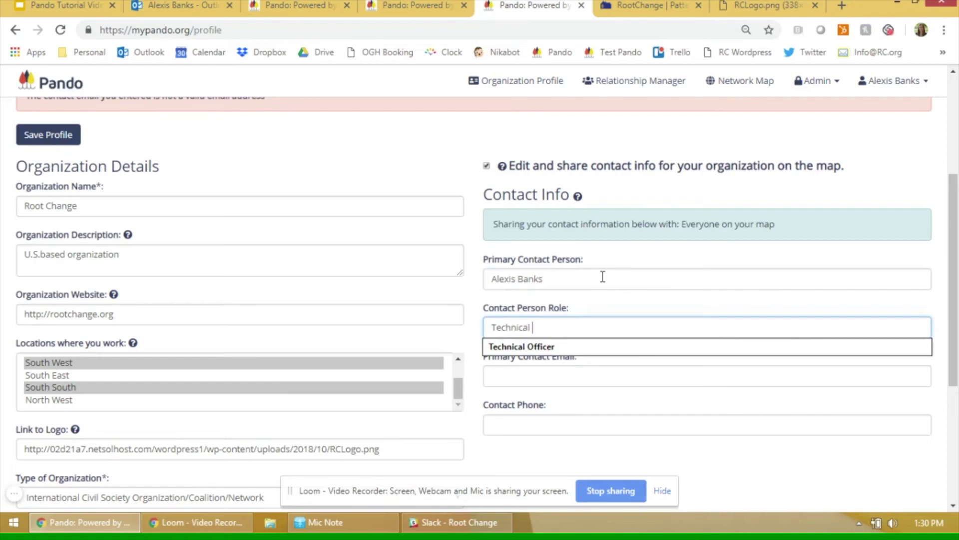
pyautogui.press('Tab')
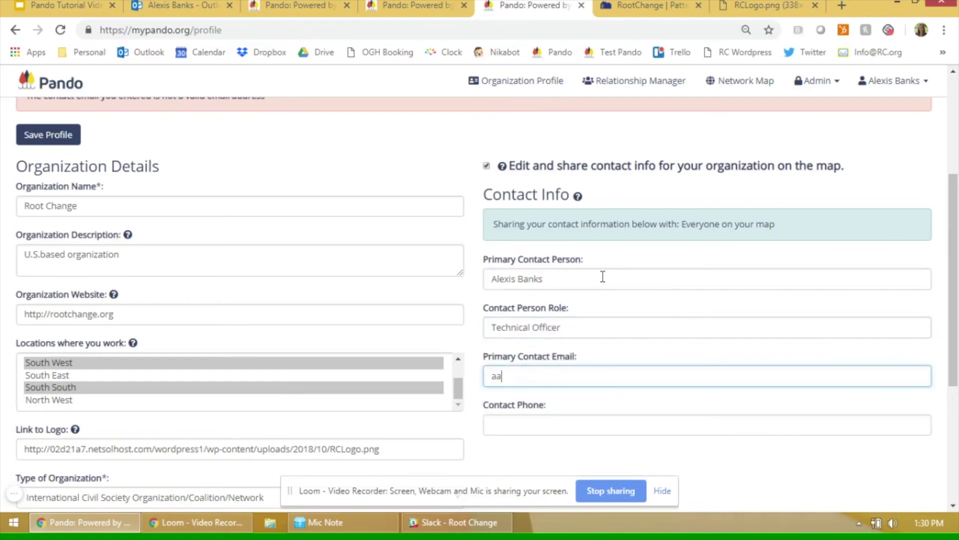
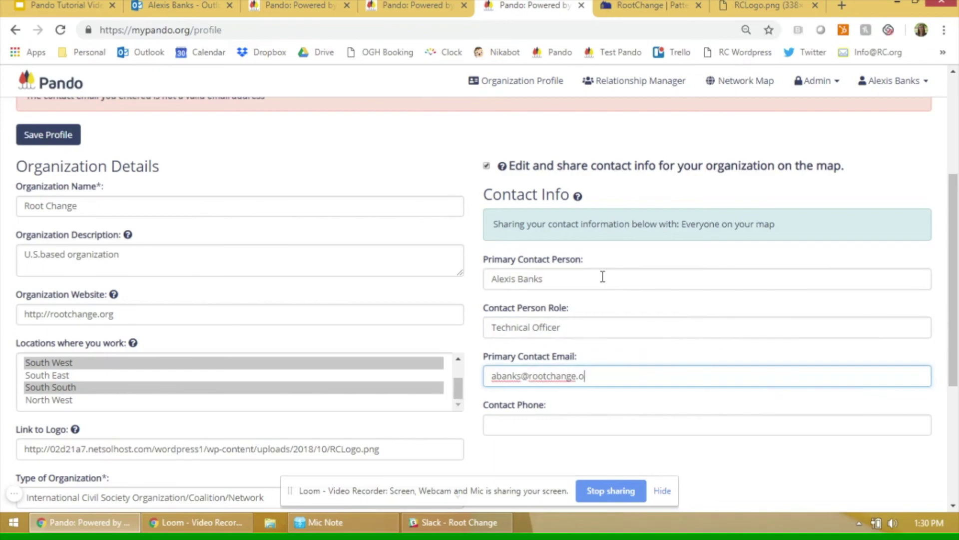
pyautogui.click(659, 356)
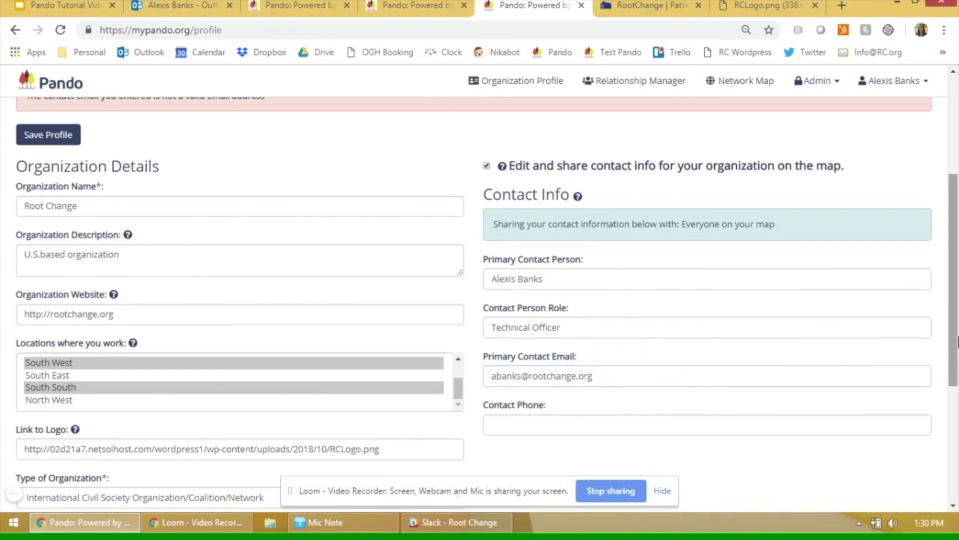
pyautogui.scroll(-4, 958, 341)
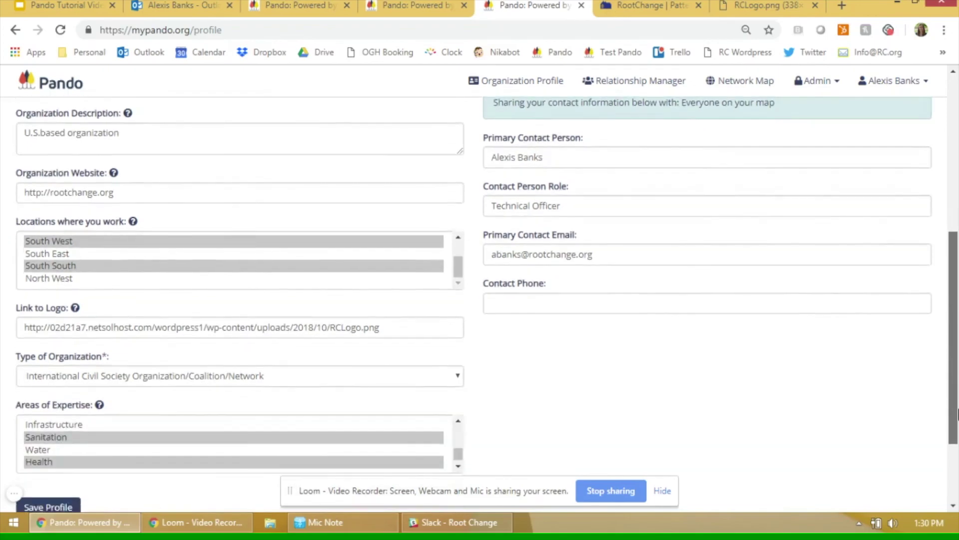
pyautogui.click(40, 414)
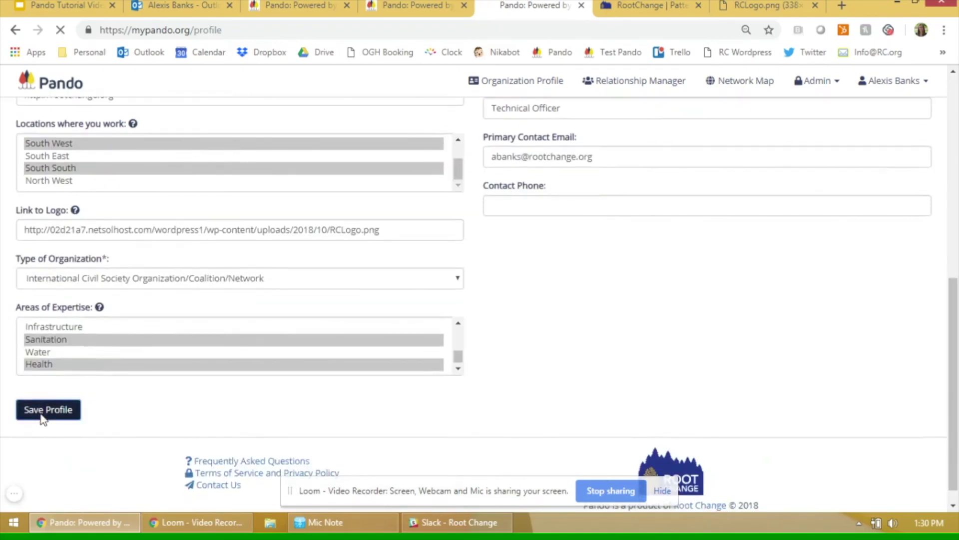